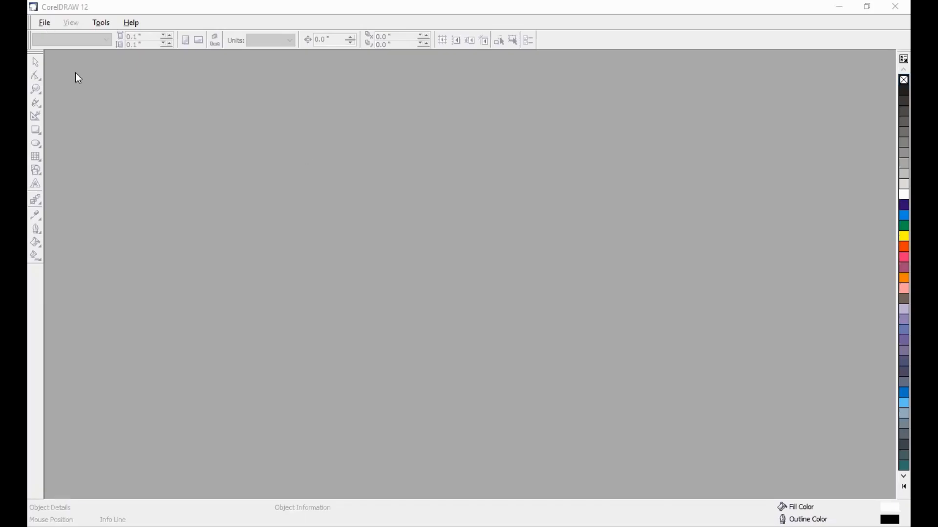
- Create a new blank document and set its units to millimeters
{"action": "left_click", "coordinate": [44, 23]}
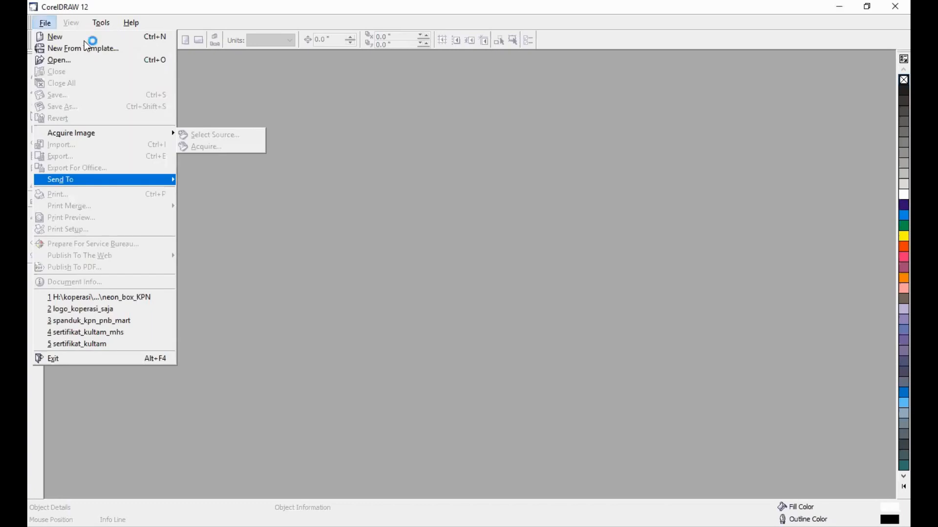
{"action": "left_click", "coordinate": [450, 214]}
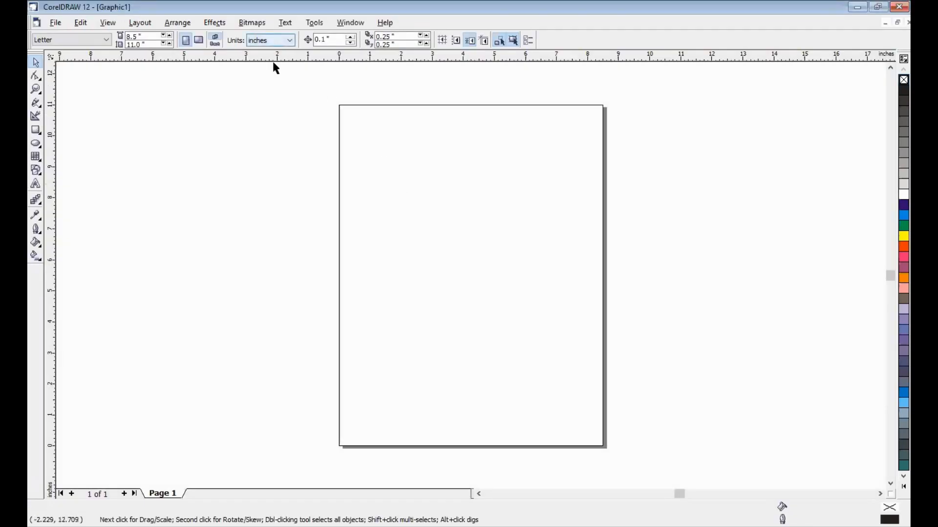
{"action": "left_click", "coordinate": [272, 40]}
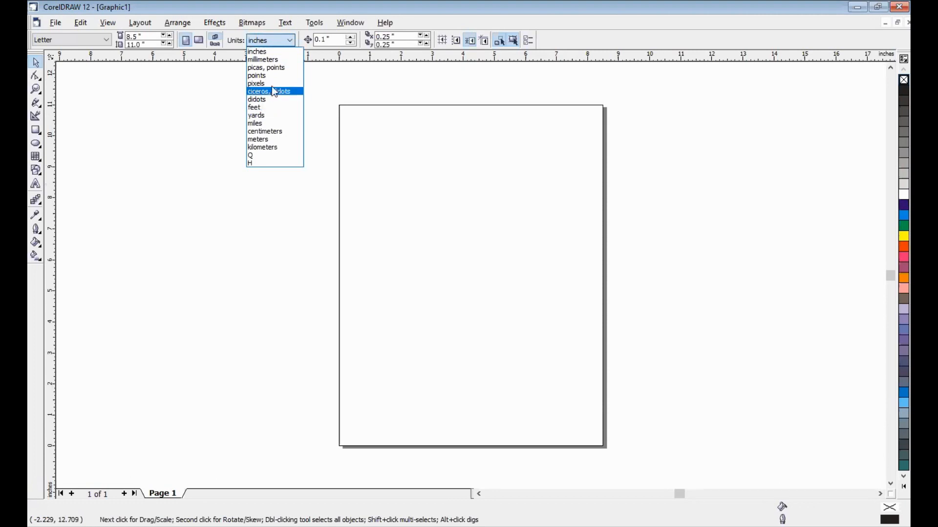
{"action": "left_click", "coordinate": [281, 60]}
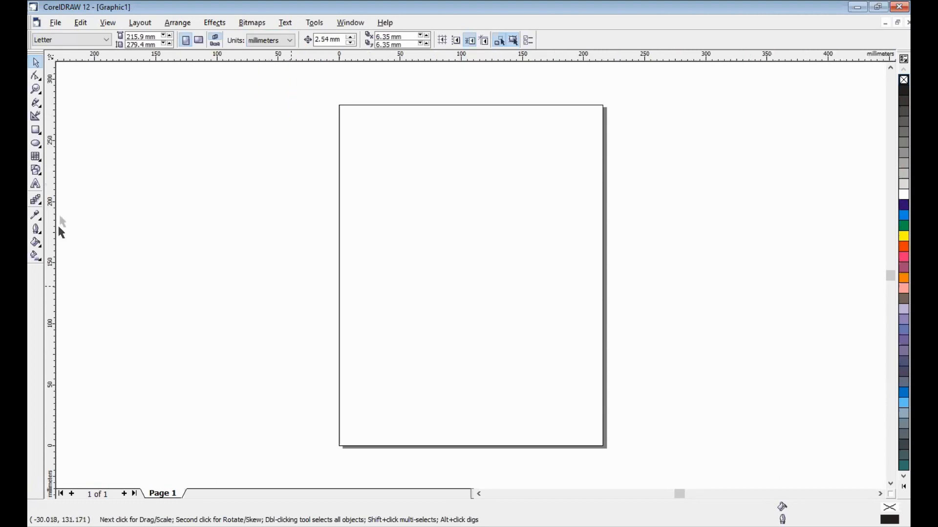
- Add a vertical guideline at about 88 mm and a horizontal guideline at about 163 mm across the page
{"action": "left_click_drag", "start_coordinate": [53, 208], "coordinate": [447, 228]}
{"action": "left_click_drag", "start_coordinate": [298, 63], "coordinate": [405, 247]}
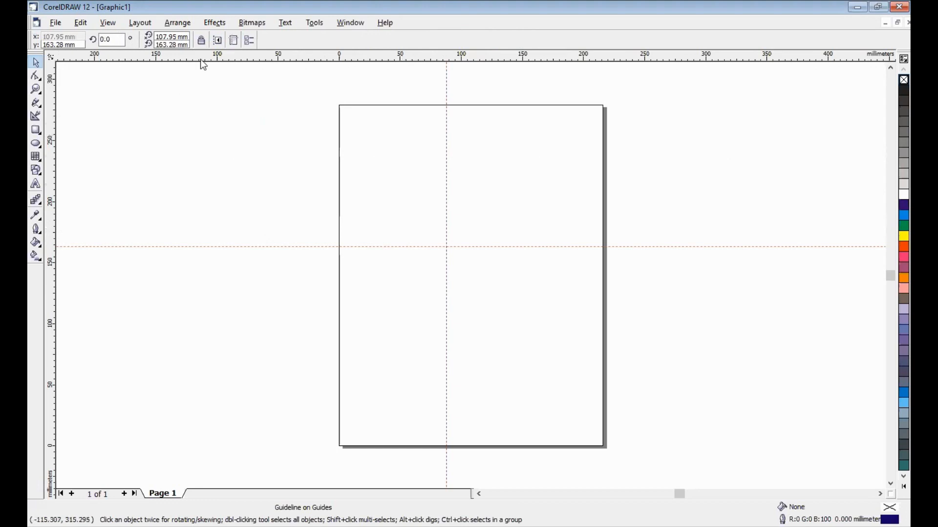
- Add another horizontal guideline at about 228 mm and rotate it to 60 degrees
{"action": "left_click_drag", "start_coordinate": [200, 60], "coordinate": [237, 168]}
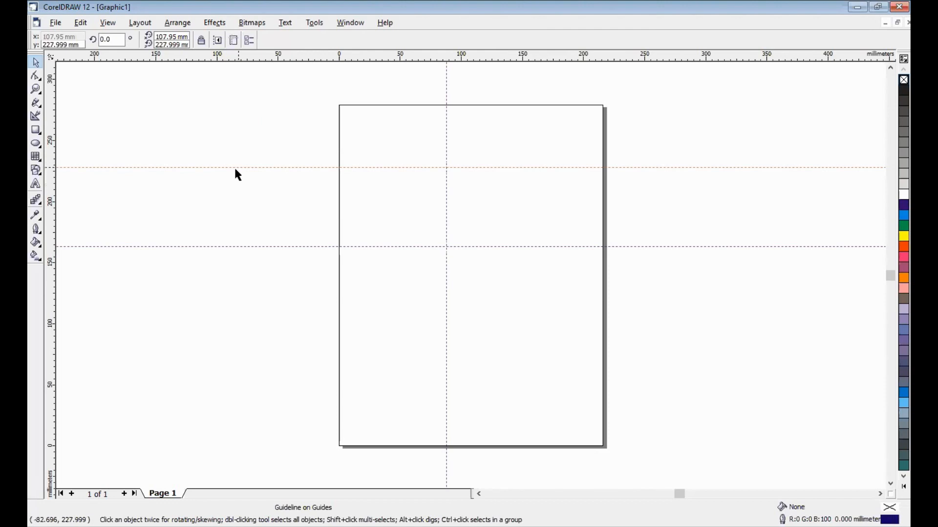
{"action": "left_click", "coordinate": [98, 39]}
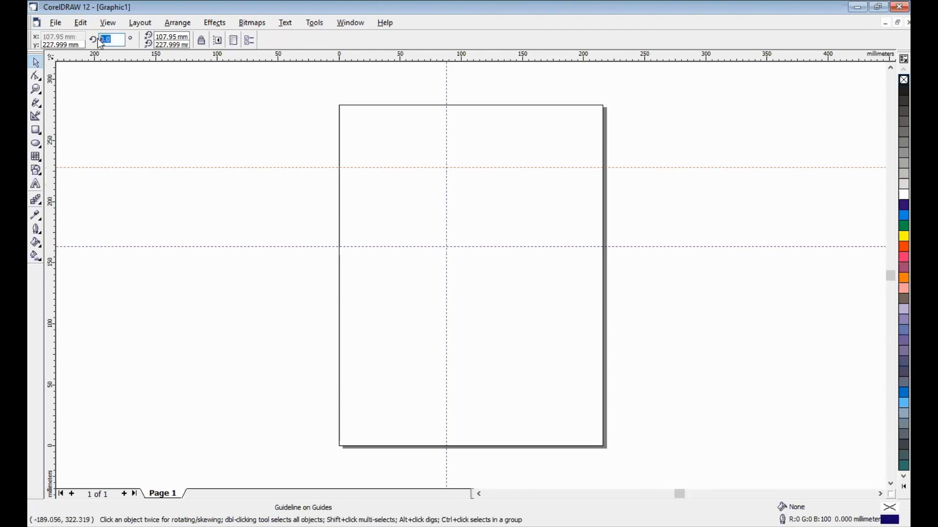
{"action": "type", "text": "60"}
{"action": "left_click", "coordinate": [99, 40]}
{"action": "key", "text": "Return"}
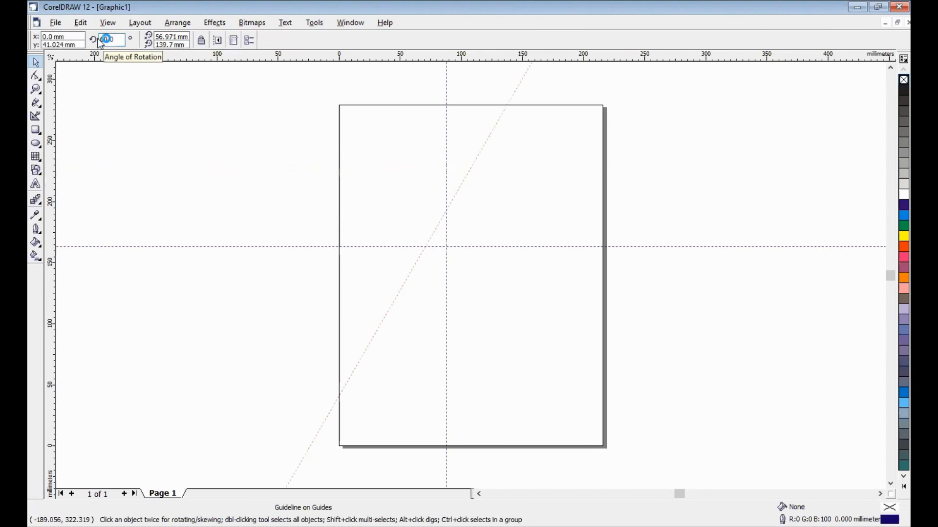
- Add a second guideline rotated to 60 degrees and move it closer to the first slanted guideline
{"action": "left_click_drag", "start_coordinate": [118, 56], "coordinate": [331, 300]}
{"action": "left_click_drag", "start_coordinate": [118, 40], "coordinate": [88, 44]}
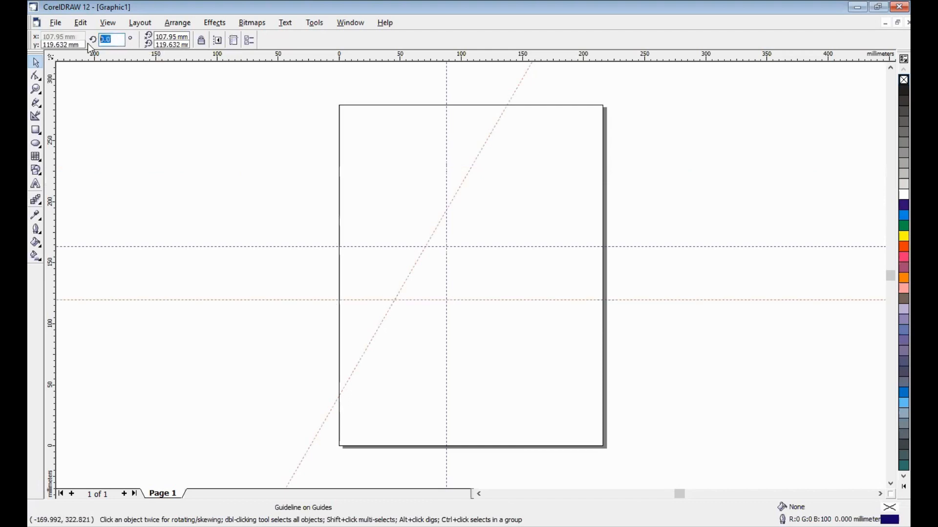
{"action": "type", "text": "60"}
{"action": "key", "text": "Return"}
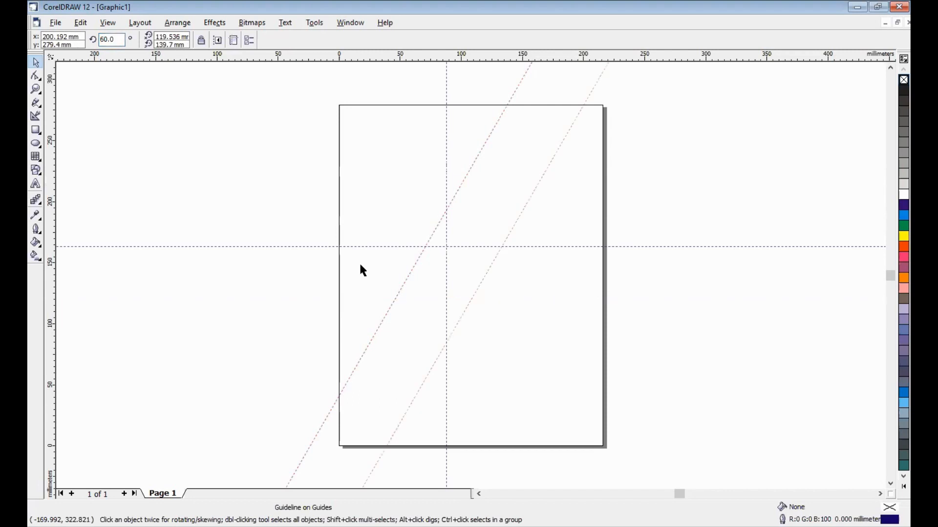
{"action": "left_click_drag", "start_coordinate": [477, 288], "coordinate": [451, 282]}
- Add a guideline rotated to 300 degrees and move it through the crossing of the first slanted guideline and the vertical guideline
{"action": "left_click_drag", "start_coordinate": [208, 57], "coordinate": [212, 120]}
{"action": "left_click", "coordinate": [97, 39]}
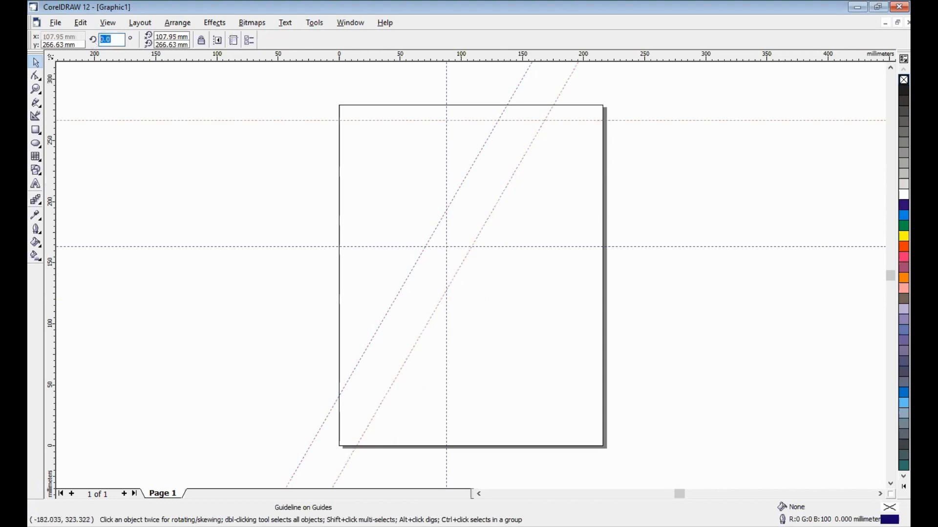
{"action": "type", "text": "300"}
{"action": "key", "text": "Return"}
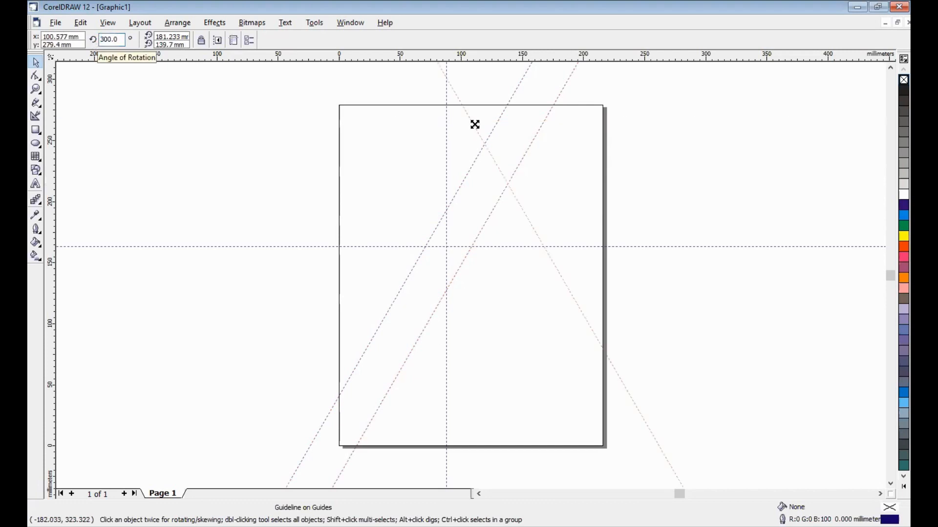
{"action": "left_click_drag", "start_coordinate": [445, 209], "coordinate": [446, 211]}
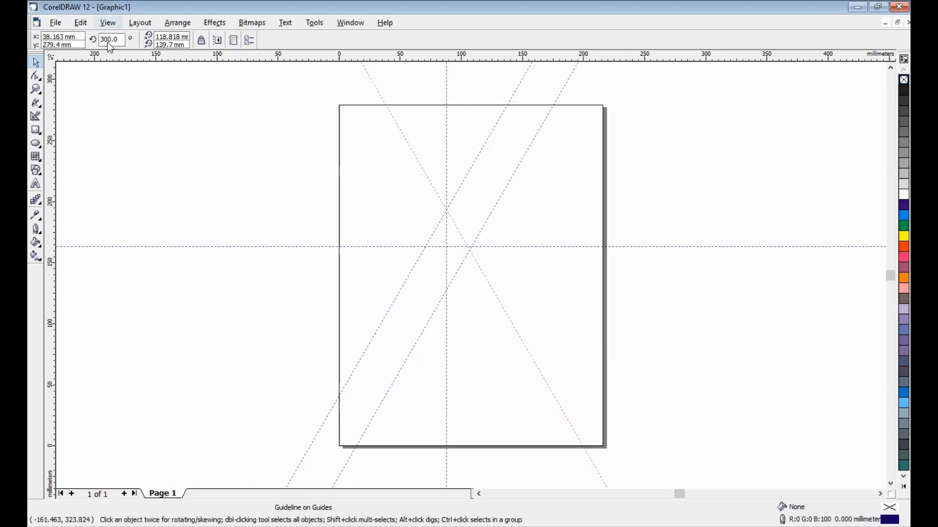
- Turn on snapping to guidelines
{"action": "left_click", "coordinate": [108, 22]}
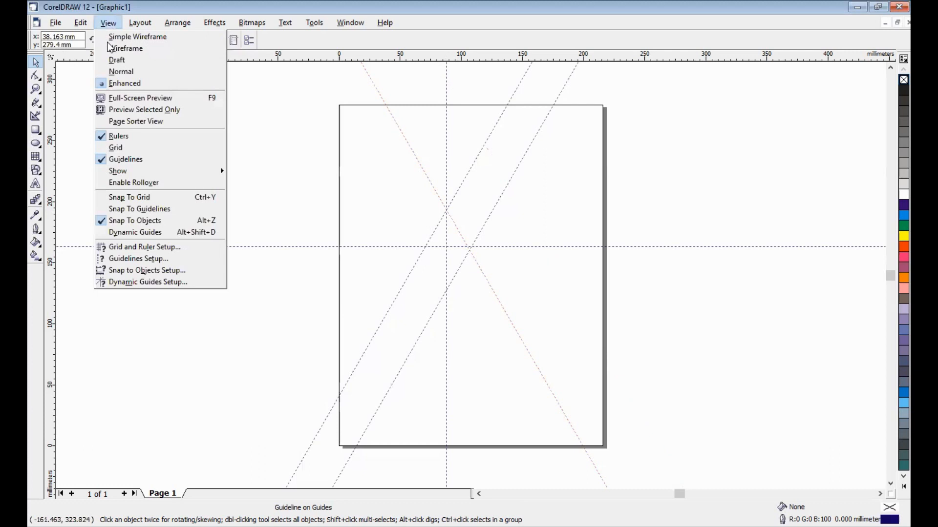
{"action": "left_click", "coordinate": [179, 207]}
- Add a horizontal guideline at about 191.7 mm and align the two crossing slanted guidelines with its intersection on the vertical guideline
{"action": "key", "text": "F2"}
{"action": "left_click_drag", "start_coordinate": [430, 193], "coordinate": [459, 222]}
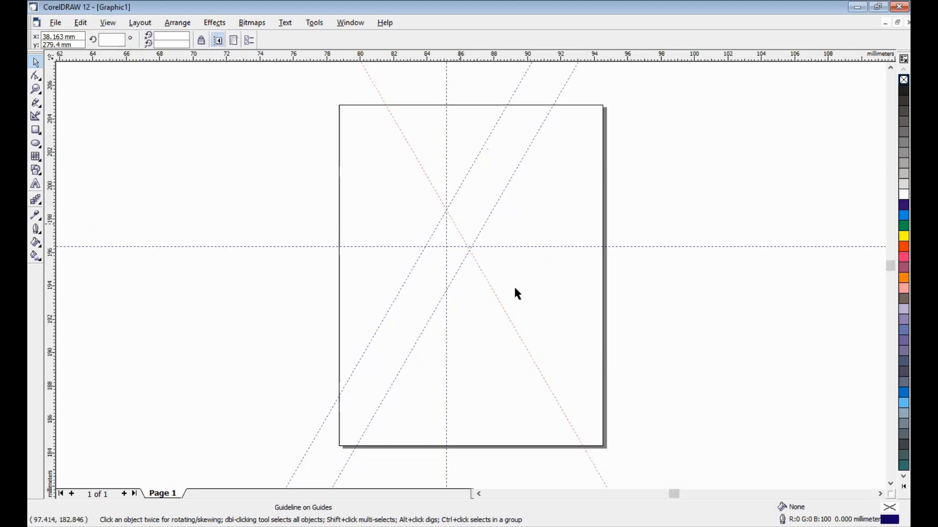
{"action": "key", "text": "F2"}
{"action": "left_click_drag", "start_coordinate": [468, 286], "coordinate": [503, 310]}
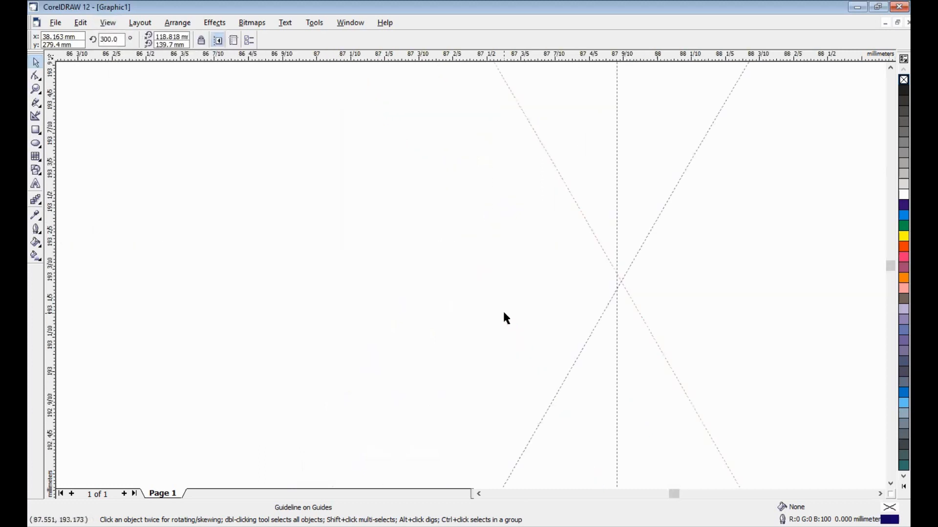
{"action": "key", "text": "F2"}
{"action": "key", "text": "Escape"}
{"action": "scroll", "coordinate": [503, 310], "scroll_direction": "up", "scroll_amount": 5}
{"action": "left_click", "coordinate": [518, 285]}
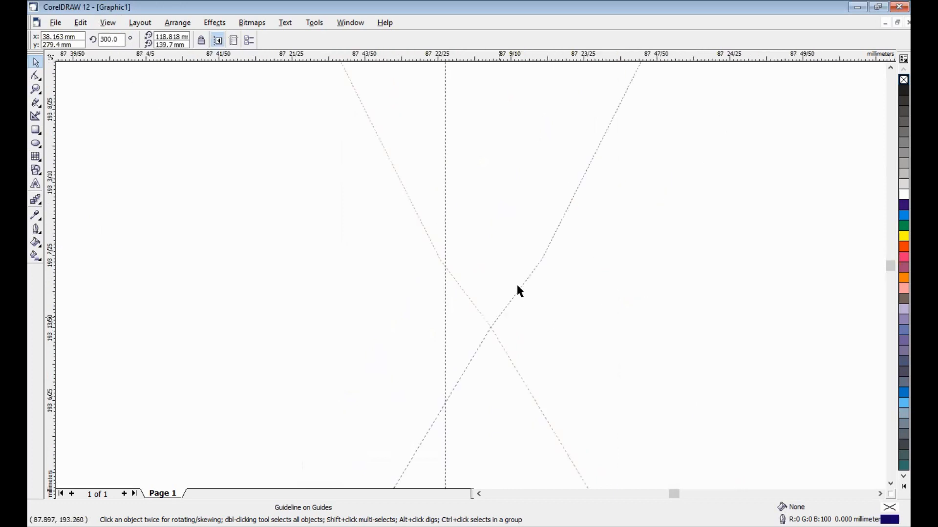
{"action": "left_click", "coordinate": [543, 257]}
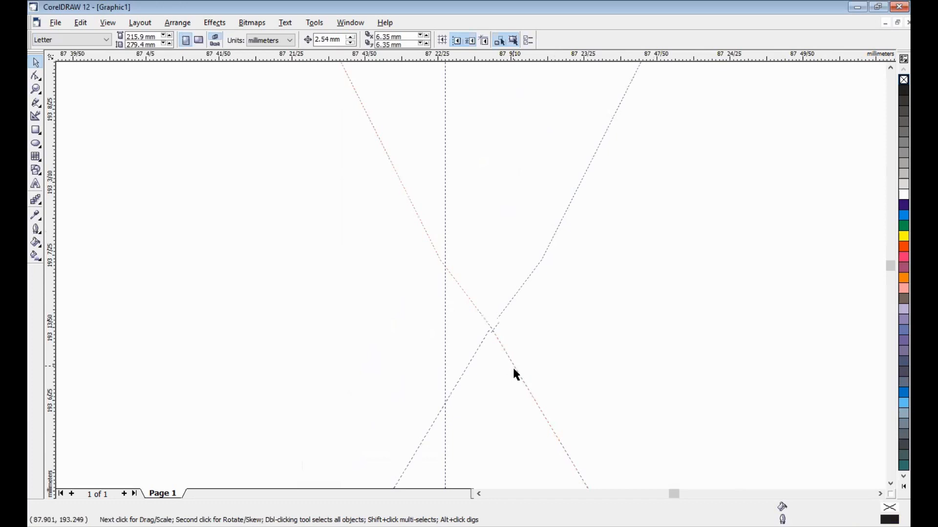
{"action": "scroll", "coordinate": [512, 367], "scroll_direction": "down", "scroll_amount": 10}
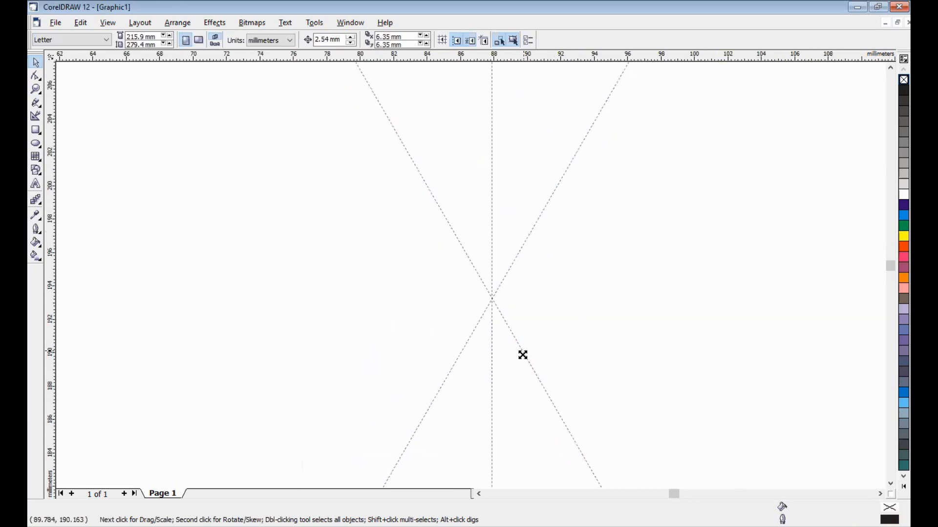
{"action": "left_click", "coordinate": [520, 352]}
{"action": "left_click_drag", "start_coordinate": [519, 354], "coordinate": [492, 324]}
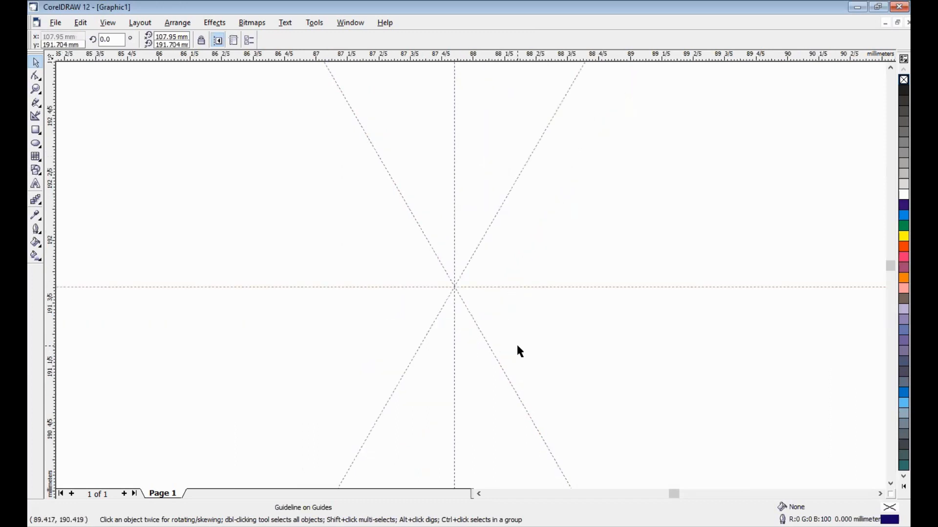
- Move the second 60-degree guideline onto the crossing of the 300-degree guideline and the lower horizontal guideline
{"action": "key", "text": "shift+F4"}
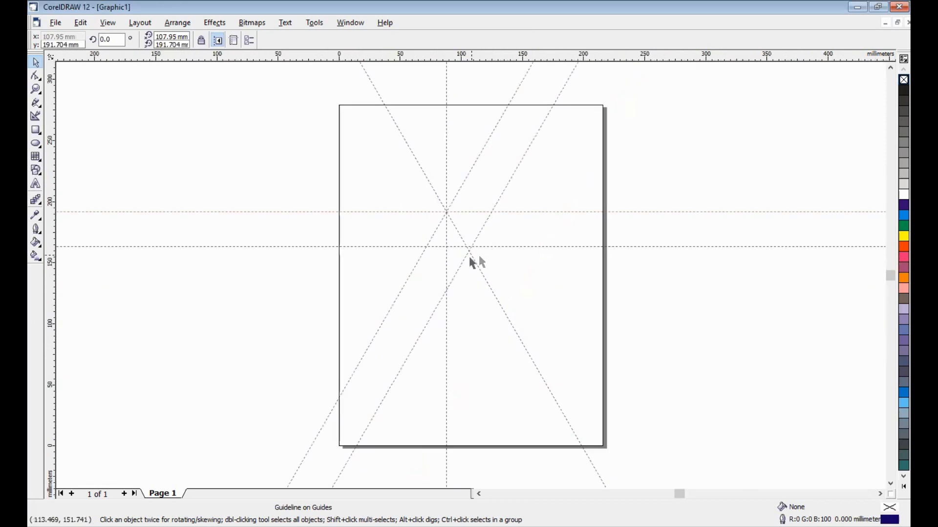
{"action": "key", "text": "z"}
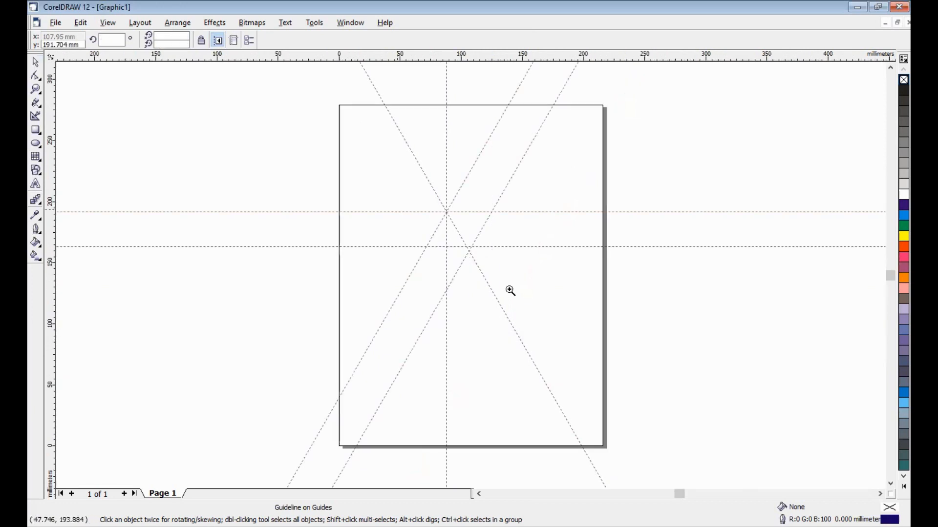
{"action": "left_click", "coordinate": [526, 322]}
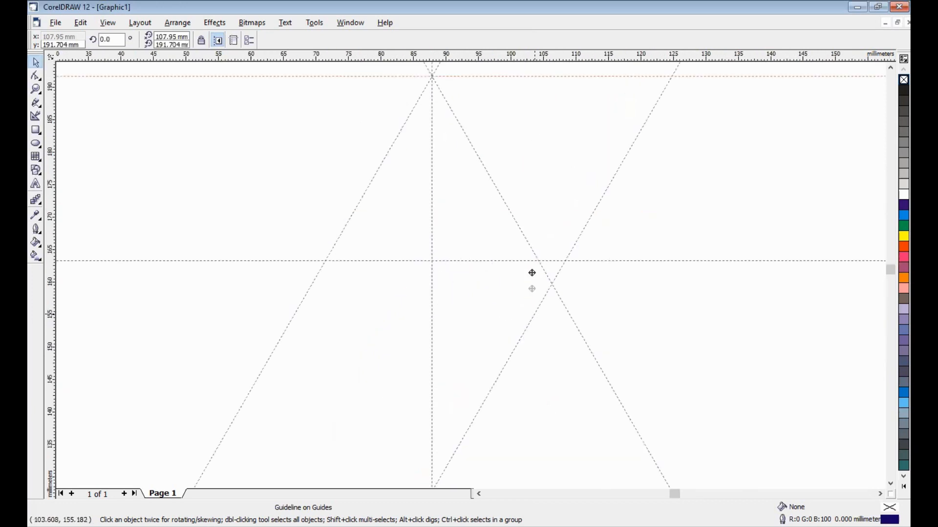
{"action": "left_click_drag", "start_coordinate": [533, 268], "coordinate": [538, 261]}
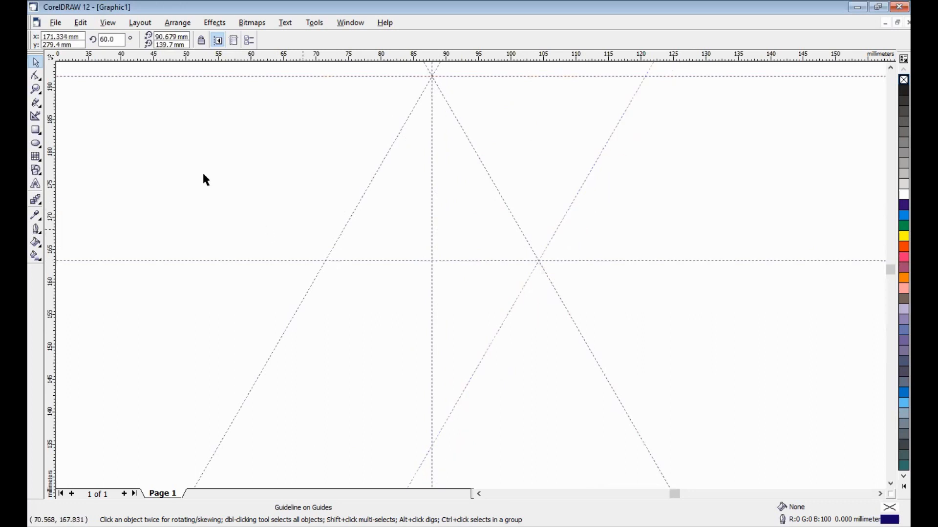
- Add a guideline rotated by -60 degrees and move it through the crossing of the first 60-degree guideline and the lower horizontal guideline
{"action": "left_click_drag", "start_coordinate": [142, 54], "coordinate": [161, 174]}
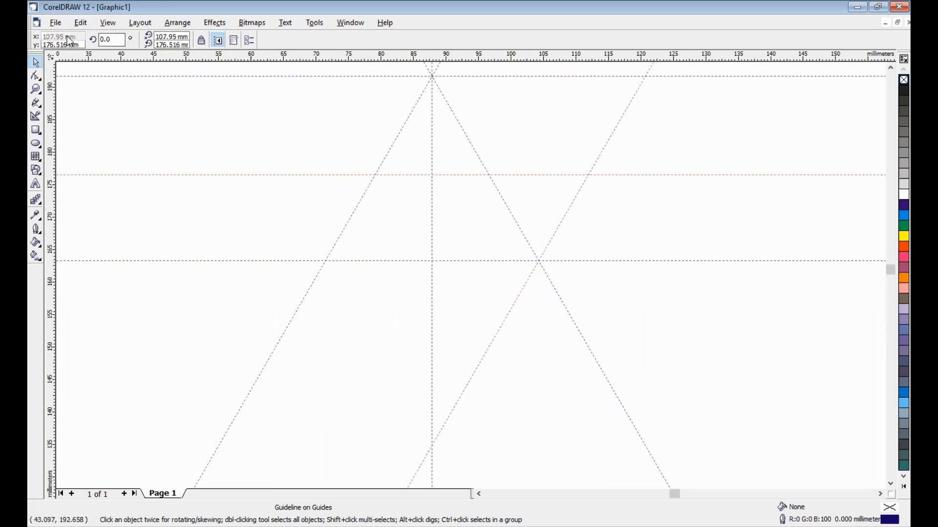
{"action": "double_click", "coordinate": [106, 40]}
{"action": "type", "text": "-60"}
{"action": "key", "text": "Return"}
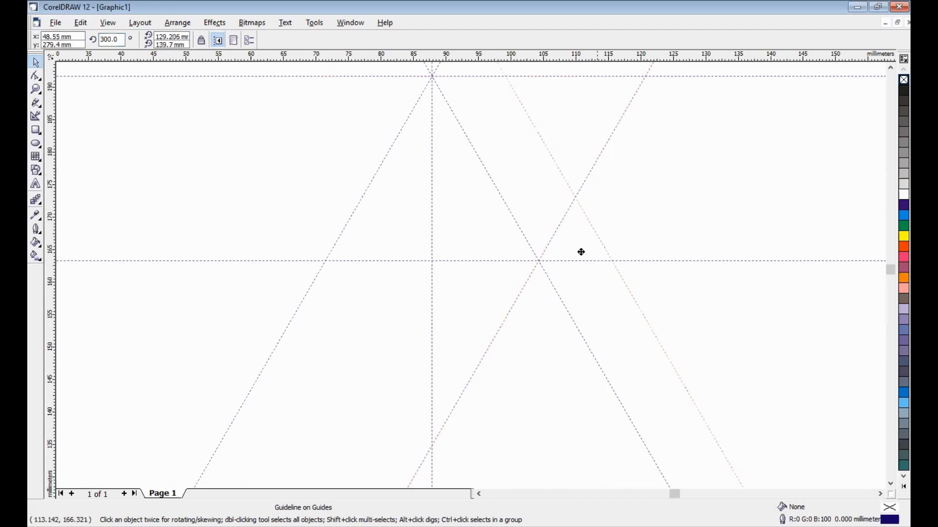
{"action": "left_click_drag", "start_coordinate": [424, 315], "coordinate": [325, 262]}
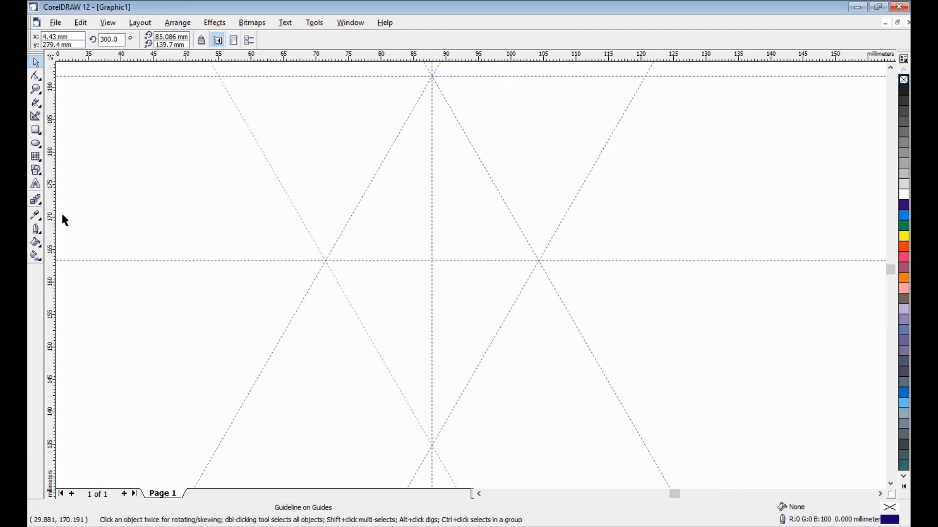
- Draw a closed rhombus about 33 mm wide and 57 mm high with the Bezier tool through the four outer guideline intersections
{"action": "left_click", "coordinate": [38, 105]}
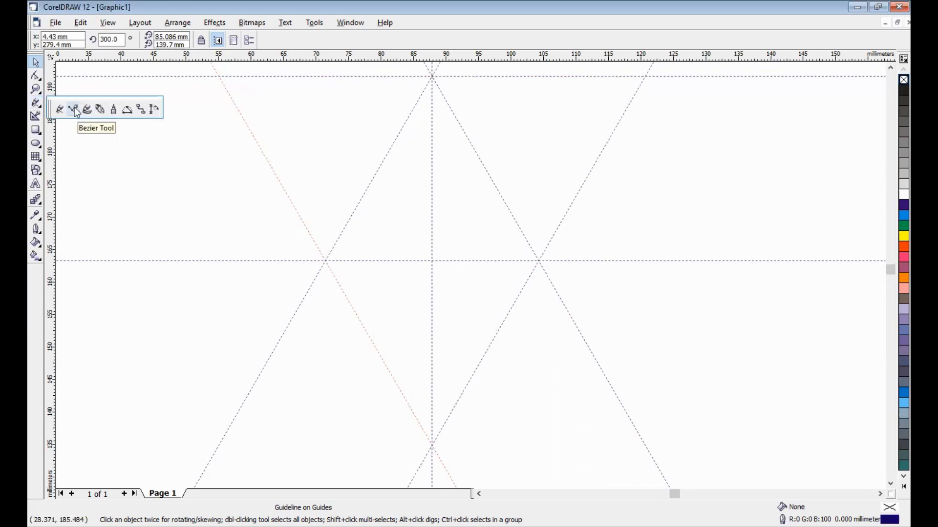
{"action": "left_click", "coordinate": [75, 110]}
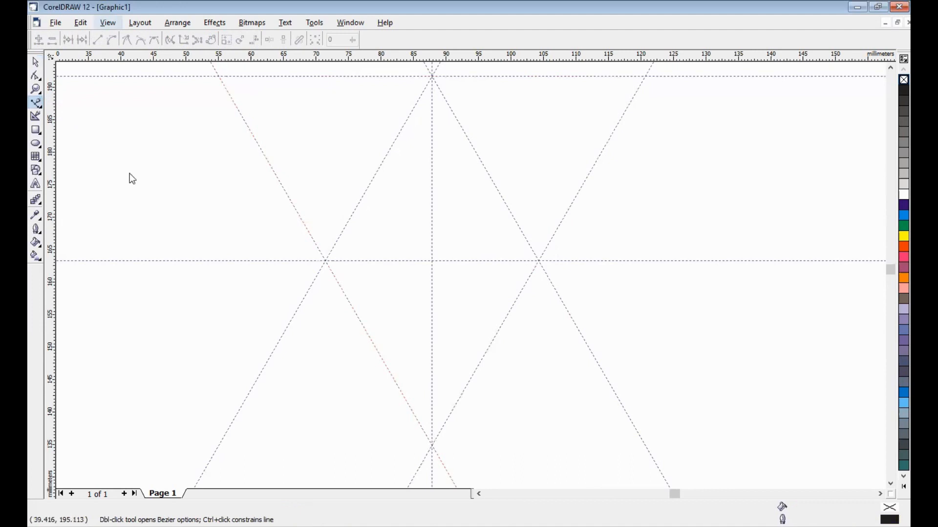
{"action": "key", "text": "alt+v"}
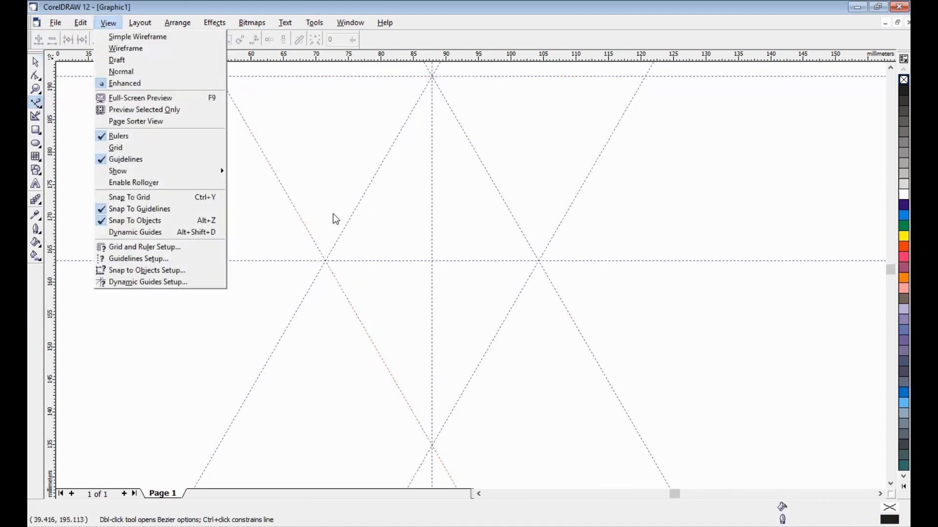
{"action": "left_click", "coordinate": [333, 215]}
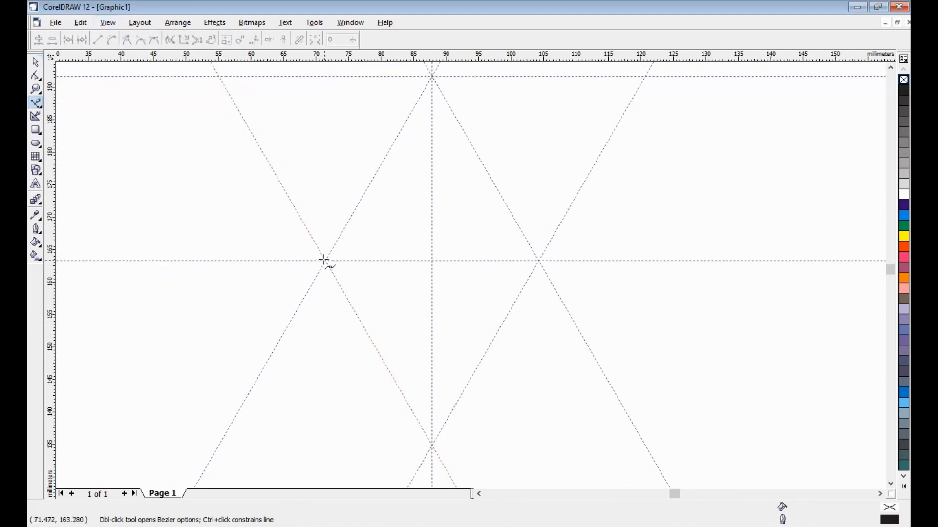
{"action": "left_click", "coordinate": [324, 260]}
{"action": "left_click", "coordinate": [432, 76]}
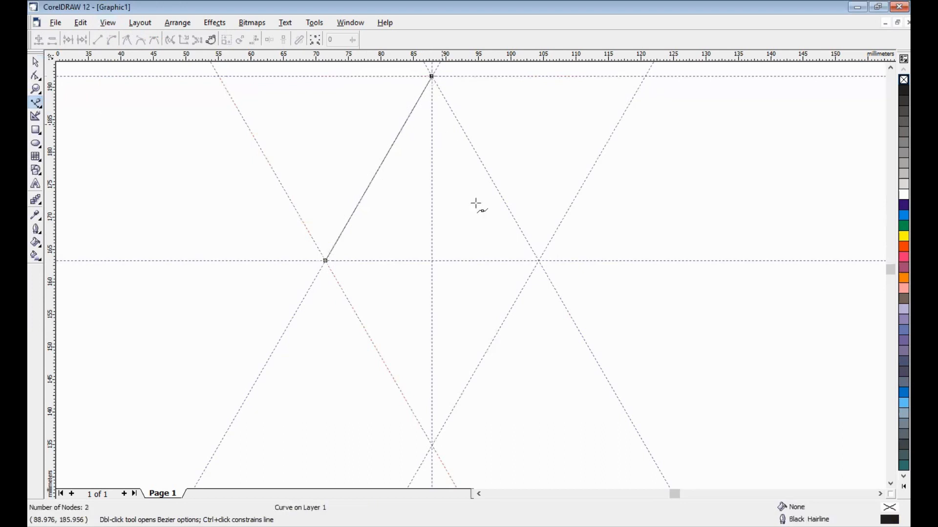
{"action": "left_click", "coordinate": [538, 261]}
{"action": "left_click", "coordinate": [432, 445]}
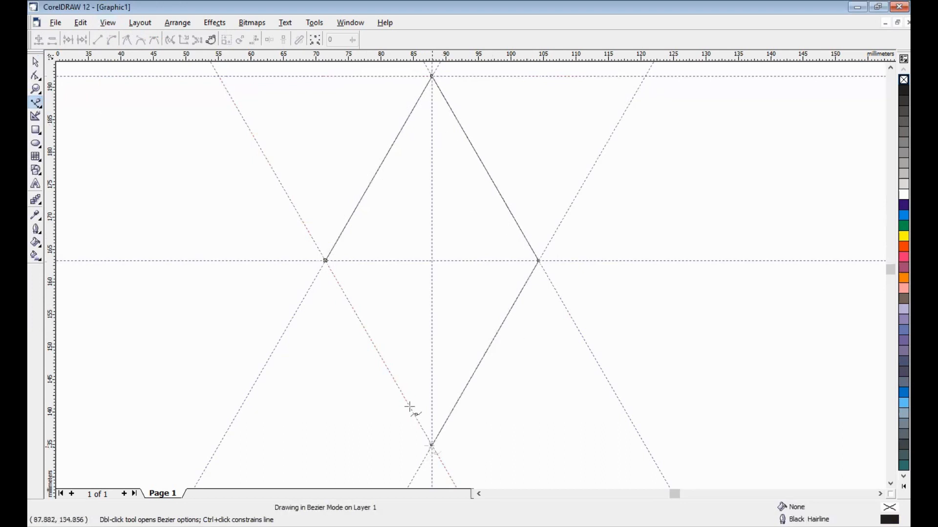
{"action": "left_click", "coordinate": [326, 260]}
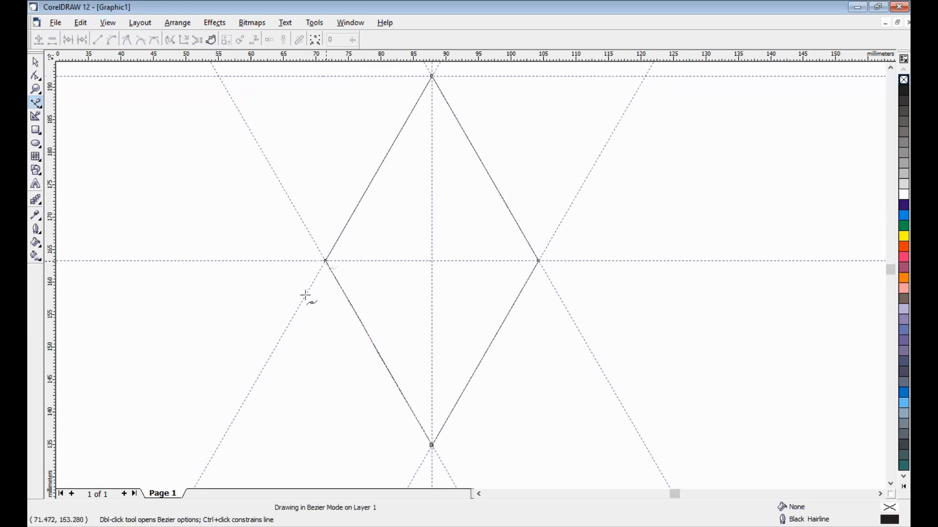
{"action": "left_click", "coordinate": [35, 62]}
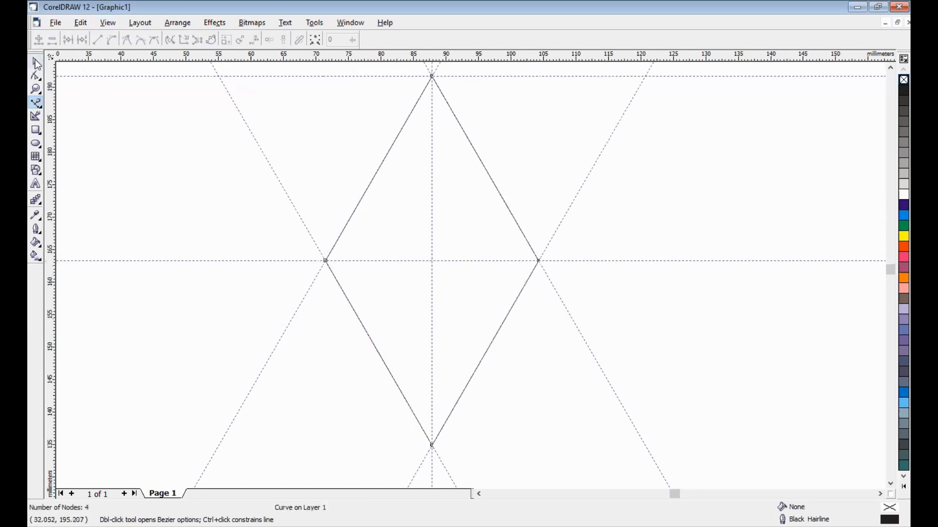
- Move the finished rhombus off the guidelines to outside the page's left edge, centred at about X -50 mm, Y 128 mm
{"action": "left_click", "coordinate": [180, 185]}
{"action": "left_click_drag", "start_coordinate": [402, 211], "coordinate": [118, 230]}
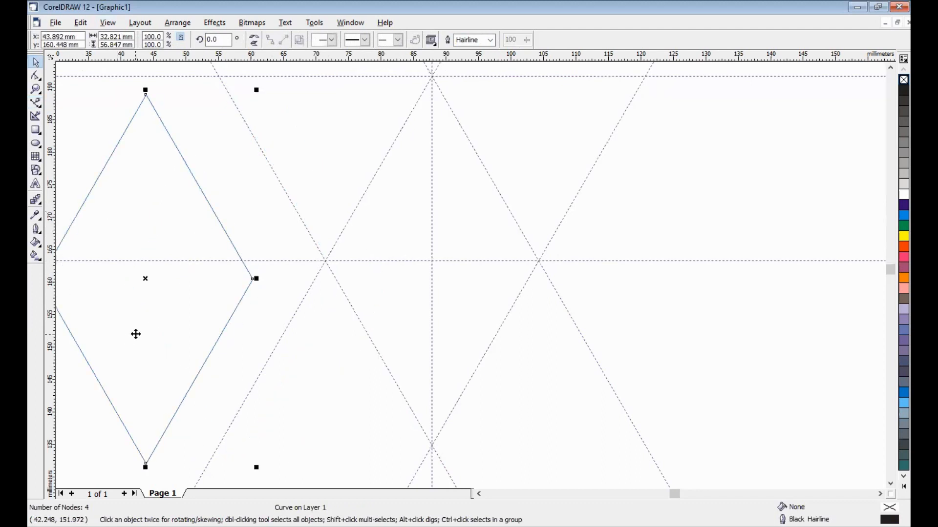
{"action": "key", "text": "shift+F4"}
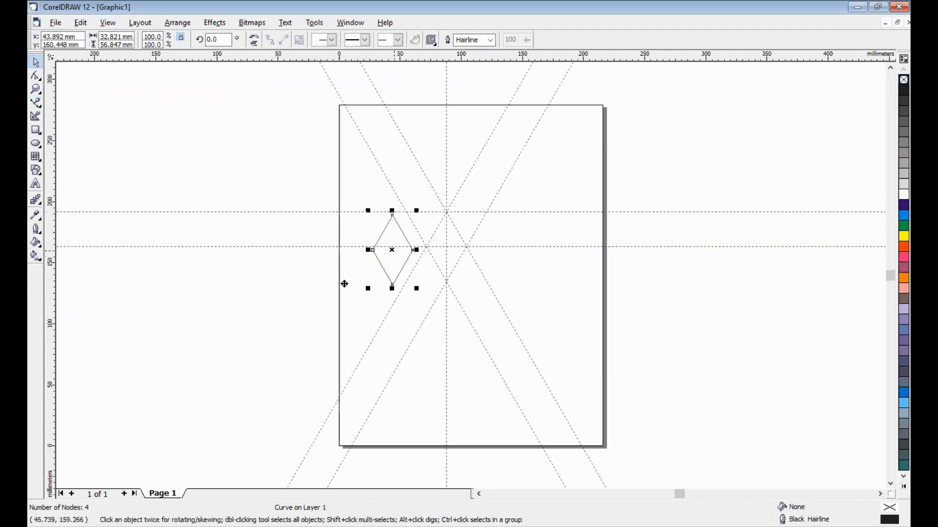
{"action": "left_click_drag", "start_coordinate": [345, 284], "coordinate": [294, 281]}
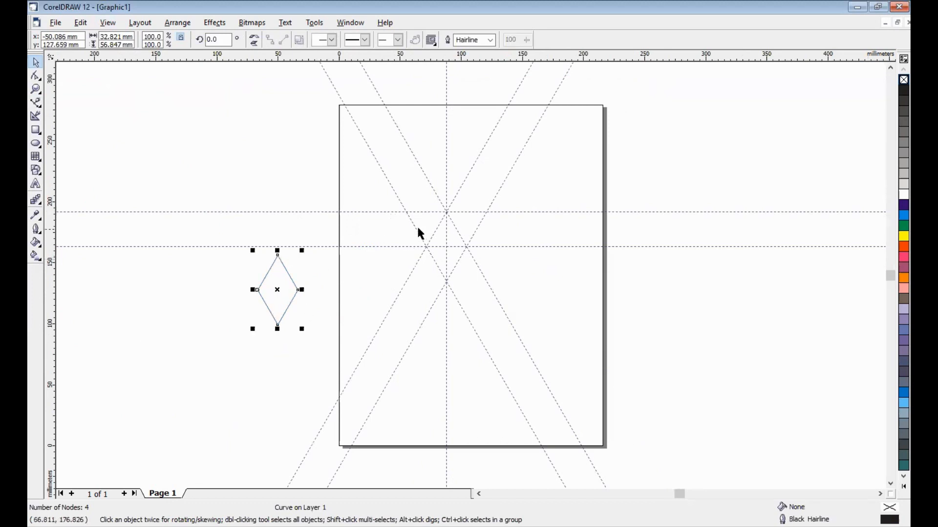
- Draw a closed eight-node Bezier rhombus through the four outer guideline intersections, adding one extra node midway along each side
{"action": "left_click_drag", "start_coordinate": [388, 177], "coordinate": [459, 283]}
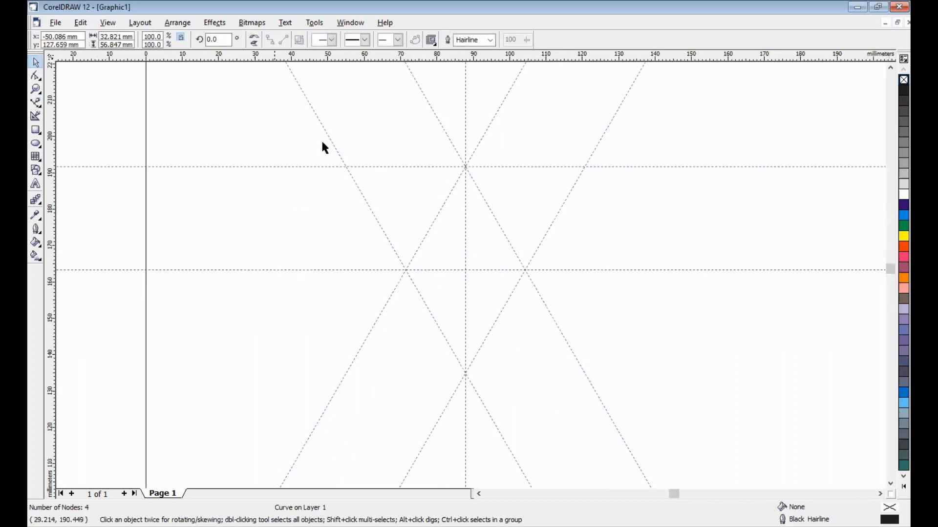
{"action": "left_click_drag", "start_coordinate": [357, 142], "coordinate": [582, 415]}
{"action": "left_click_drag", "start_coordinate": [310, 200], "coordinate": [309, 201]}
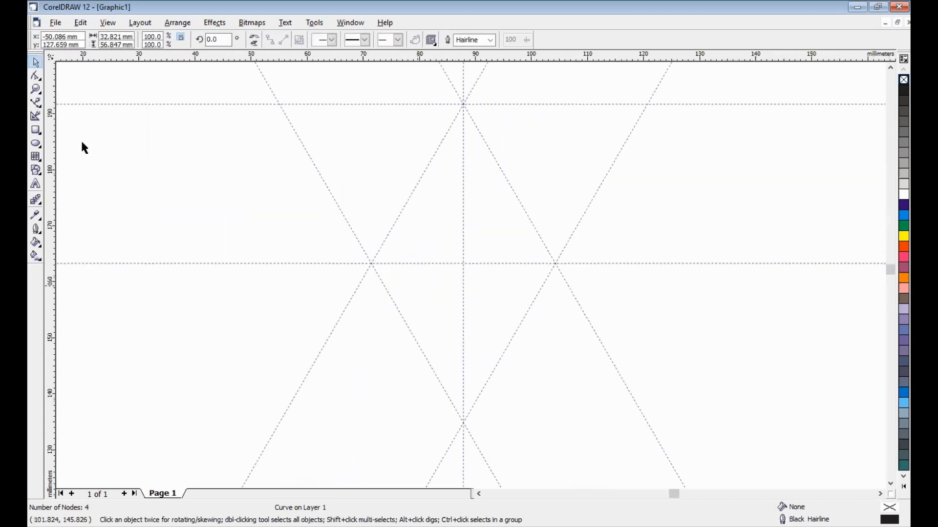
{"action": "left_click", "coordinate": [36, 103]}
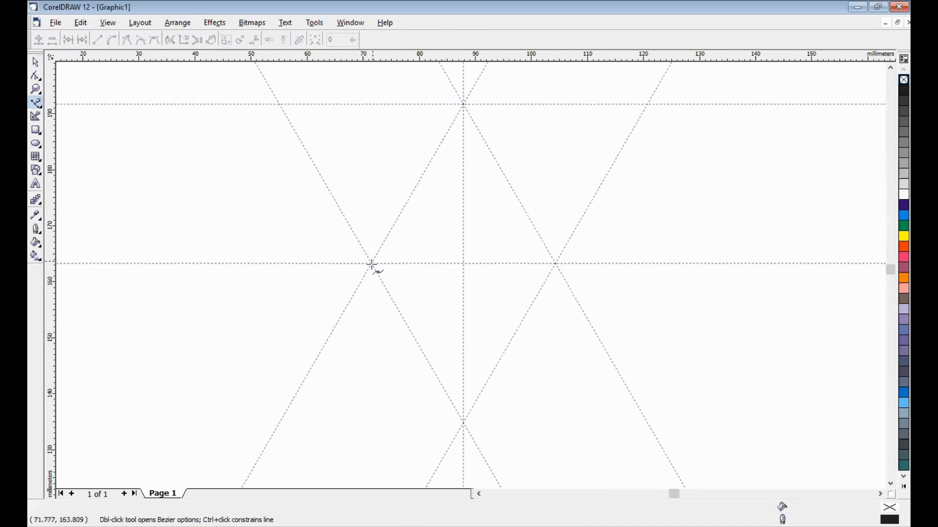
{"action": "left_click", "coordinate": [371, 263]}
{"action": "left_click", "coordinate": [462, 104]}
{"action": "left_click", "coordinate": [462, 104]}
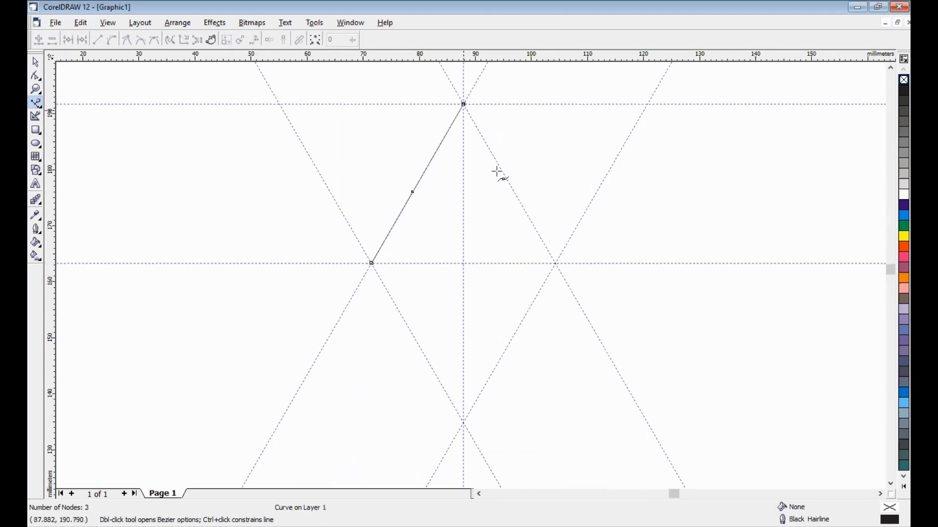
{"action": "left_click", "coordinate": [507, 181]}
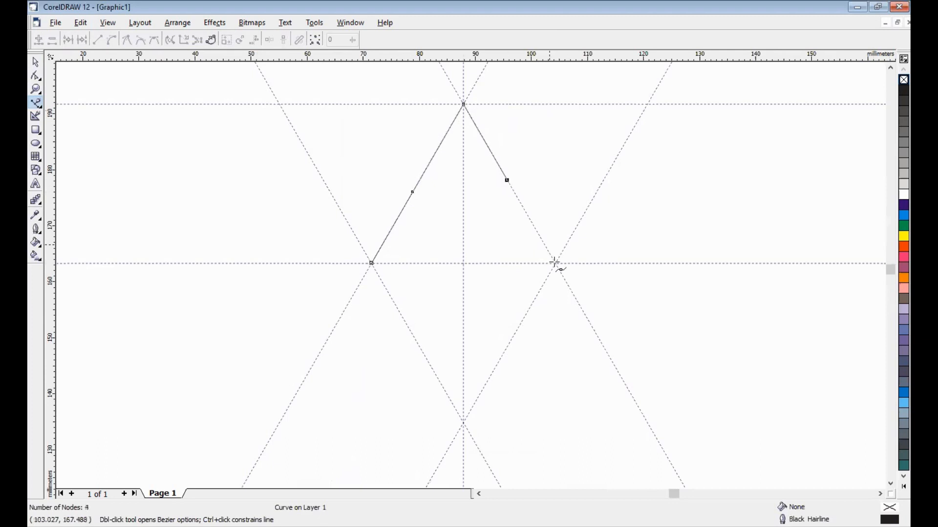
{"action": "left_click", "coordinate": [555, 264]}
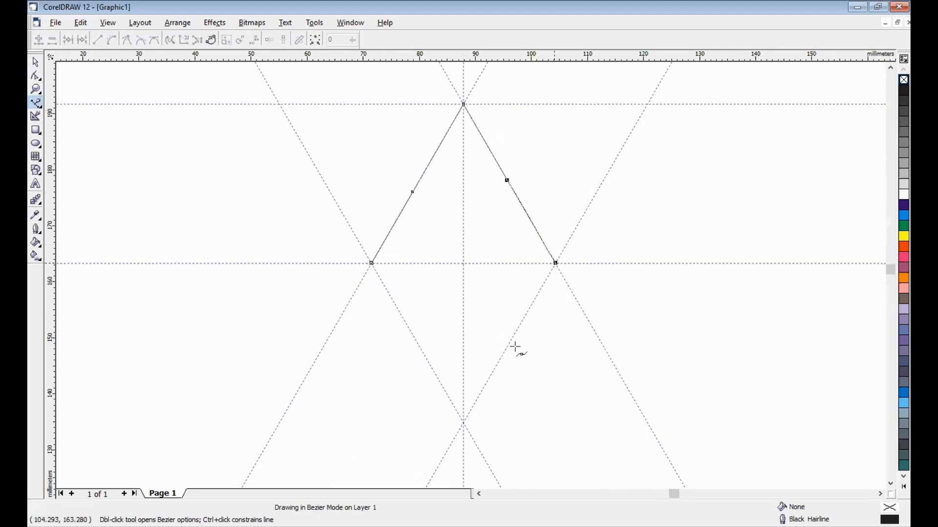
{"action": "left_click", "coordinate": [507, 345]}
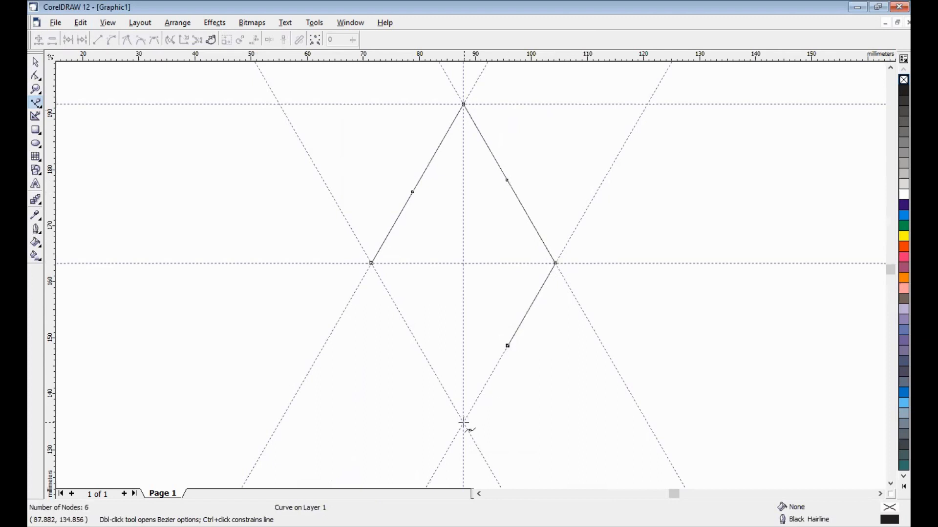
{"action": "left_click", "coordinate": [463, 422]}
{"action": "left_click", "coordinate": [418, 344]}
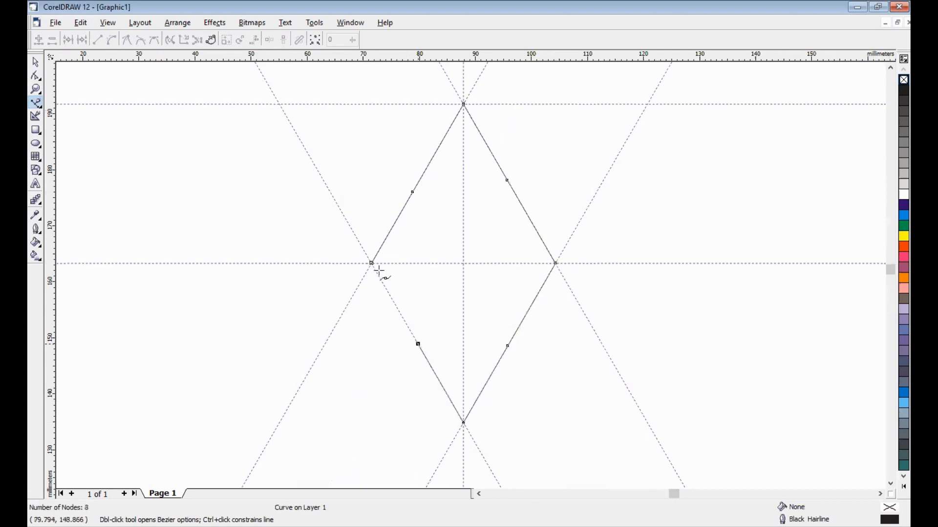
{"action": "left_click", "coordinate": [371, 263]}
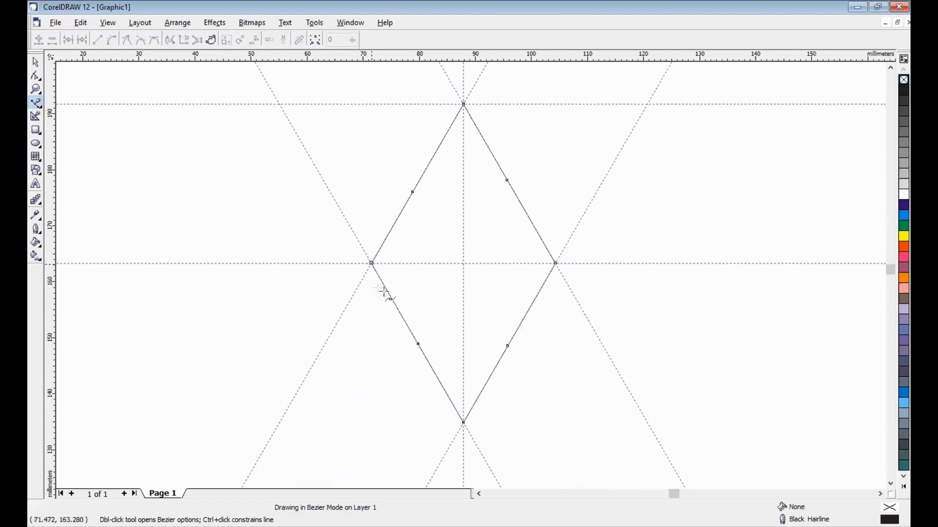
- Arrange both rhombuses side by side outside the page's left edge, centring the four-node one at about X -134 mm and the eight-node one at about X -95 mm
{"action": "left_click", "coordinate": [35, 62]}
{"action": "left_click_drag", "start_coordinate": [461, 265], "coordinate": [257, 305]}
{"action": "key", "text": "F3"}
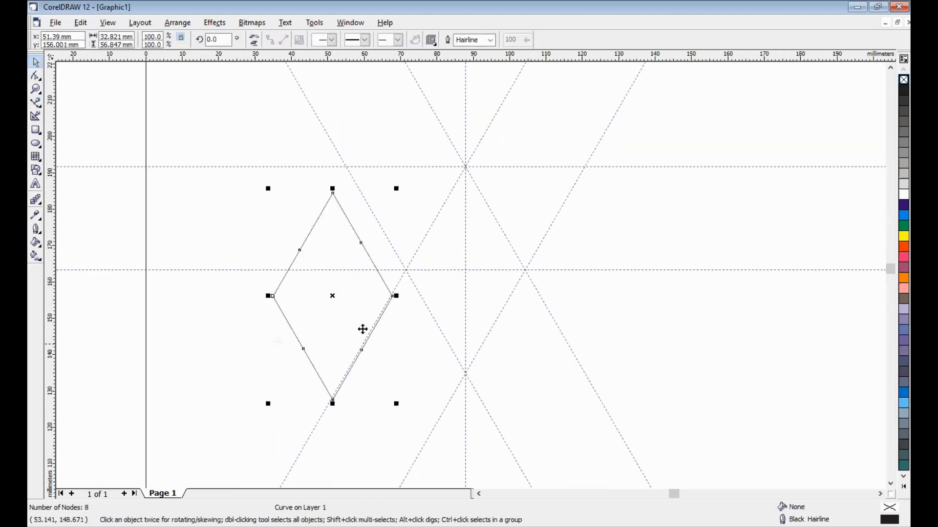
{"action": "key", "text": "shift+F4"}
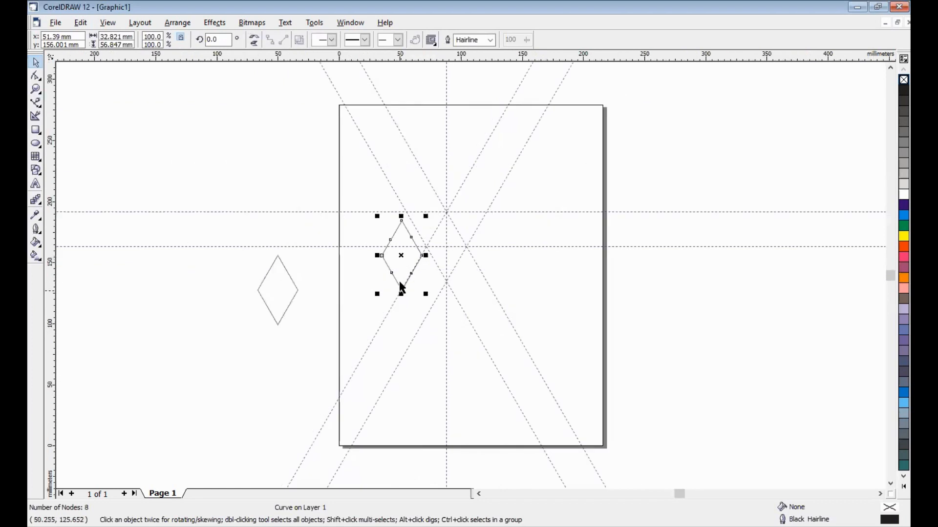
{"action": "left_click", "coordinate": [259, 290]}
{"action": "left_click_drag", "start_coordinate": [278, 289], "coordinate": [175, 300]}
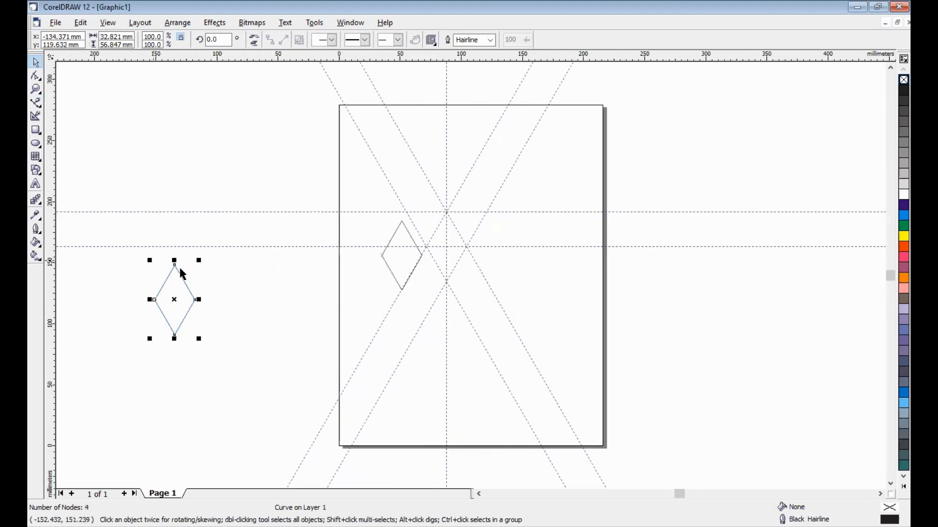
{"action": "left_click", "coordinate": [398, 267]}
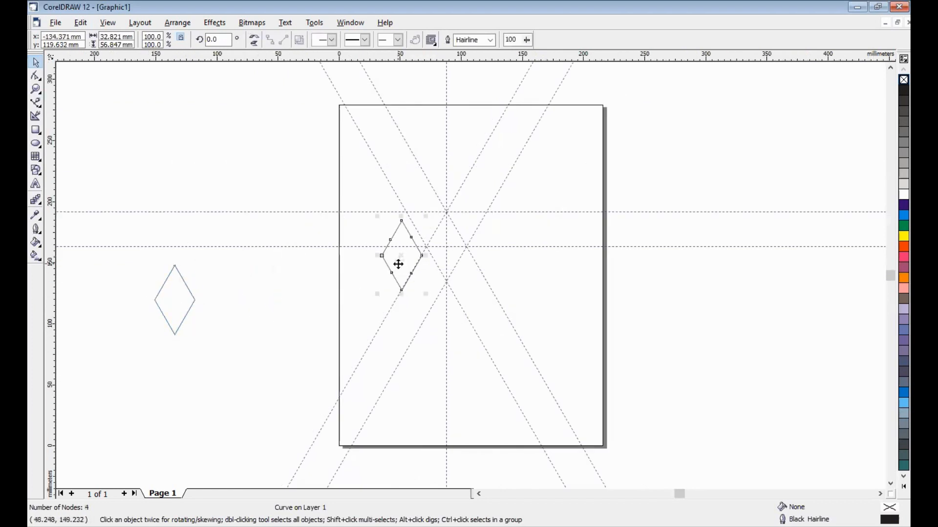
{"action": "left_click_drag", "start_coordinate": [397, 256], "coordinate": [222, 268]}
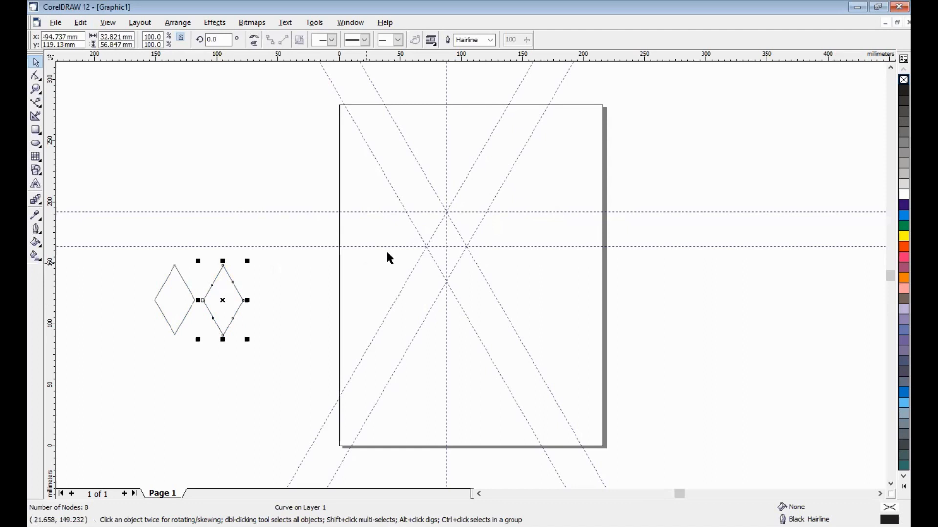
- Draw a closed twelve-node Bezier rhombus through the same four guideline intersections, adding two extra nodes along each side
{"action": "left_click_drag", "start_coordinate": [411, 193], "coordinate": [503, 330]}
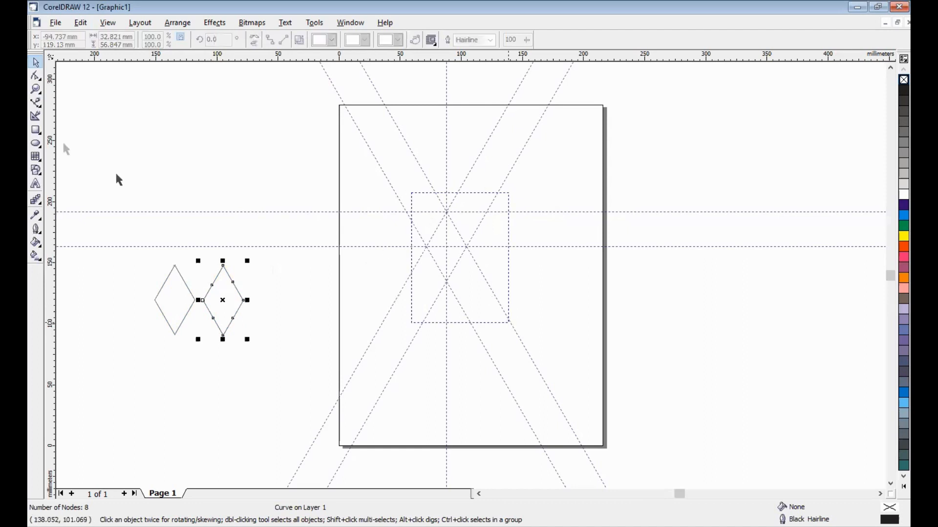
{"action": "left_click", "coordinate": [35, 102]}
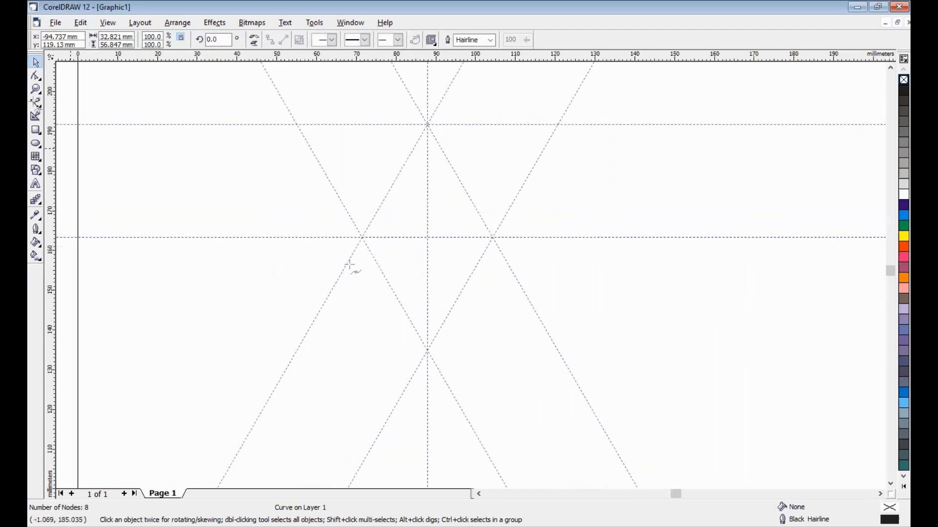
{"action": "left_click", "coordinate": [362, 238]}
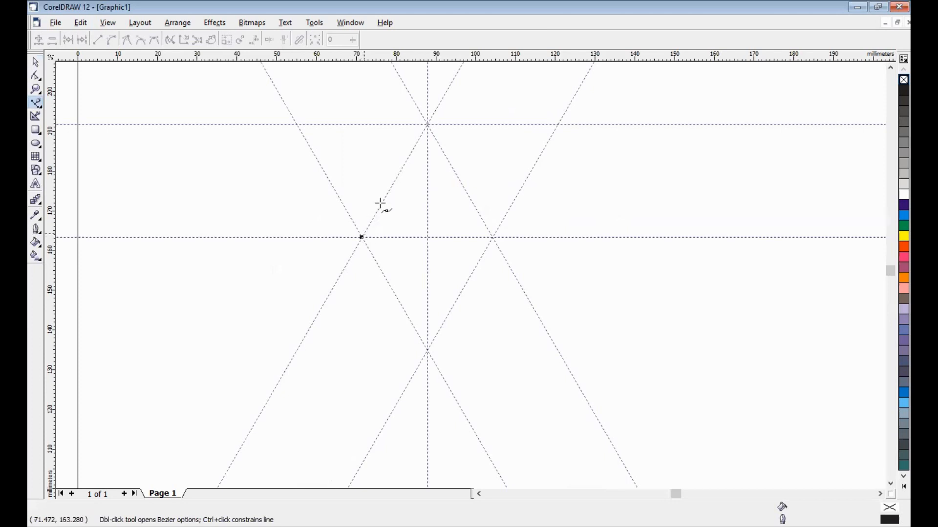
{"action": "left_click", "coordinate": [399, 173]}
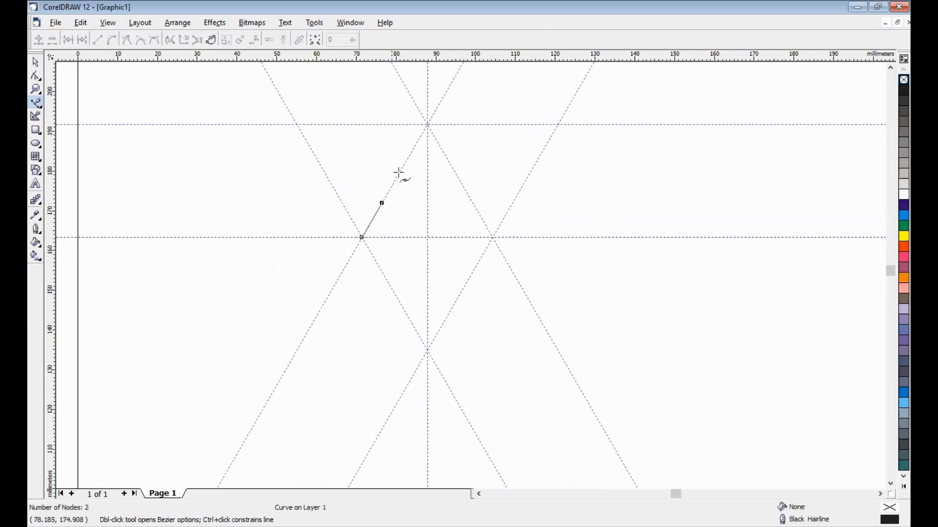
{"action": "left_click", "coordinate": [428, 125]}
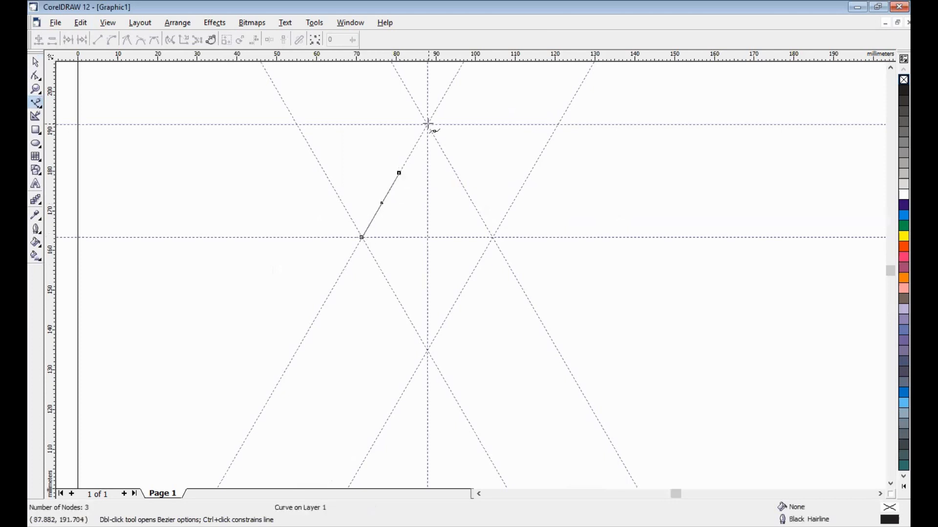
{"action": "left_click", "coordinate": [449, 162]}
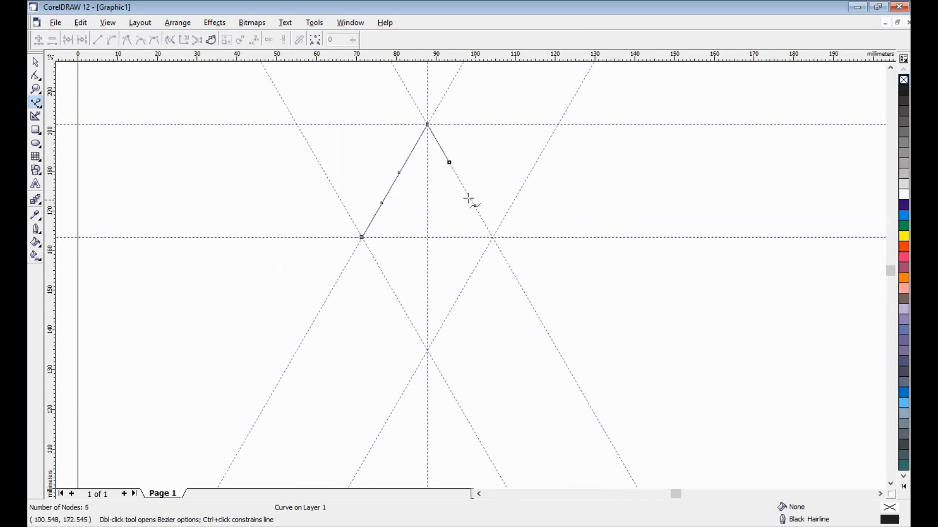
{"action": "left_click", "coordinate": [470, 199]}
{"action": "left_click", "coordinate": [492, 238]}
{"action": "left_click", "coordinate": [472, 273]}
{"action": "left_click", "coordinate": [450, 310]}
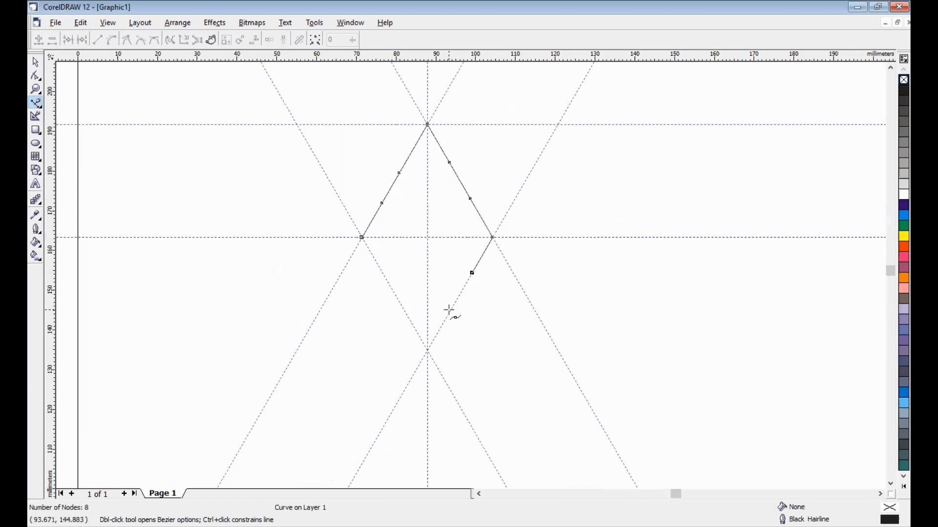
{"action": "left_click", "coordinate": [427, 350]}
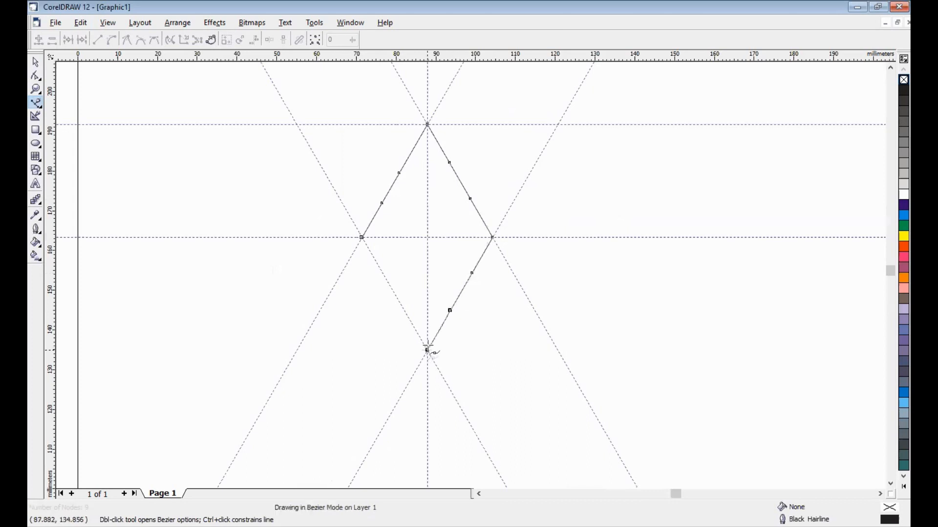
{"action": "left_click", "coordinate": [403, 310]}
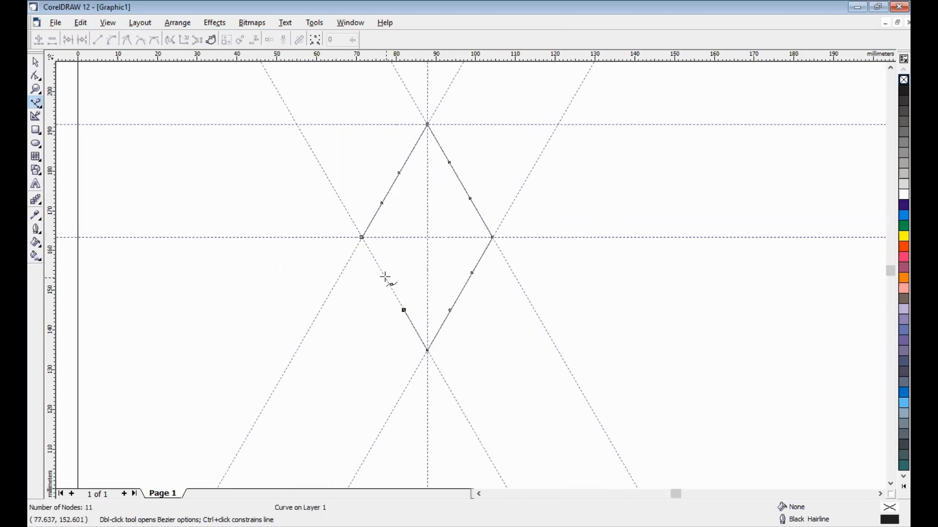
{"action": "left_click", "coordinate": [383, 275]}
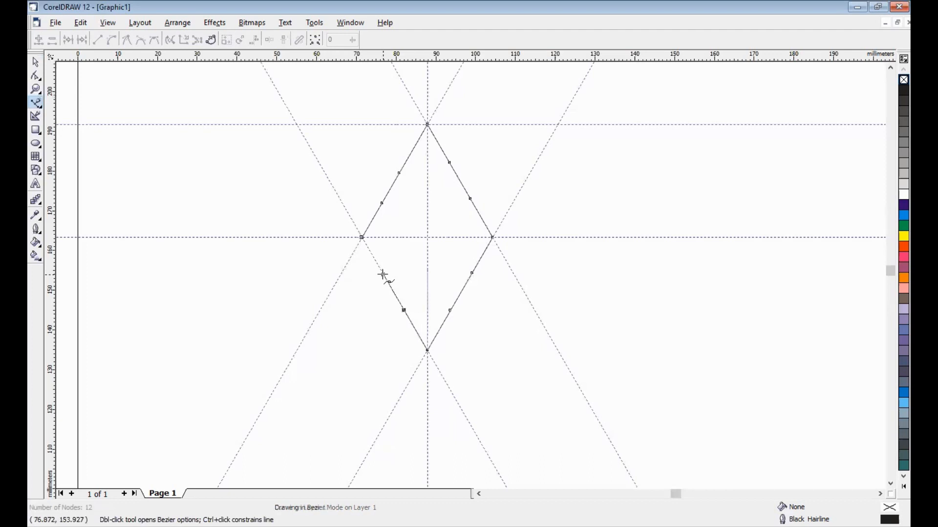
{"action": "left_click", "coordinate": [362, 238]}
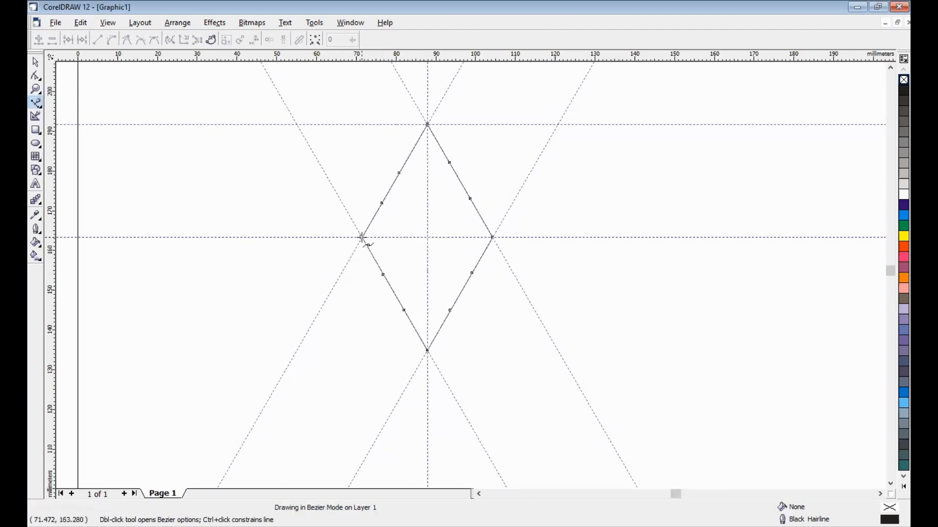
- Move the twelve-node rhombus beside the other two, centred at about X -55 mm, Y 119 mm, and deselect it
{"action": "left_click", "coordinate": [35, 62]}
{"action": "left_click", "coordinate": [384, 196]}
{"action": "left_click_drag", "start_coordinate": [423, 233], "coordinate": [224, 307]}
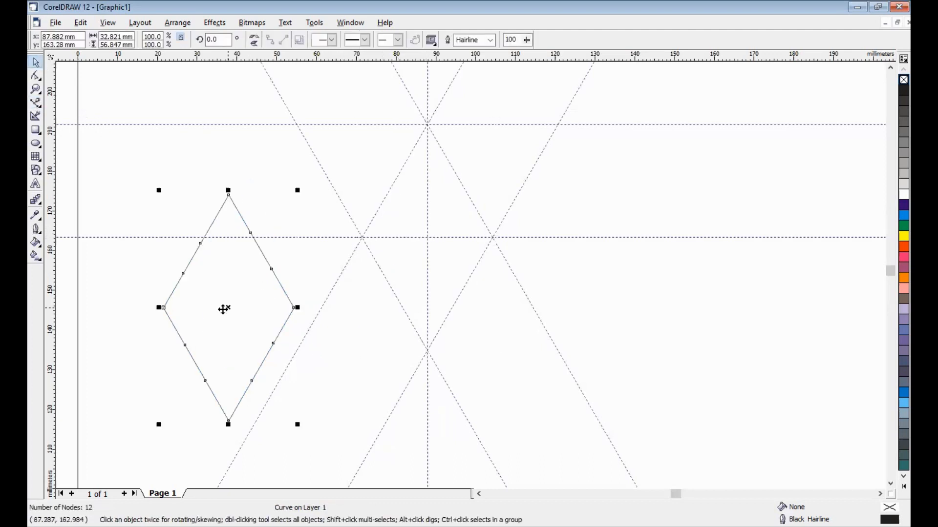
{"action": "key", "text": "shift+F4"}
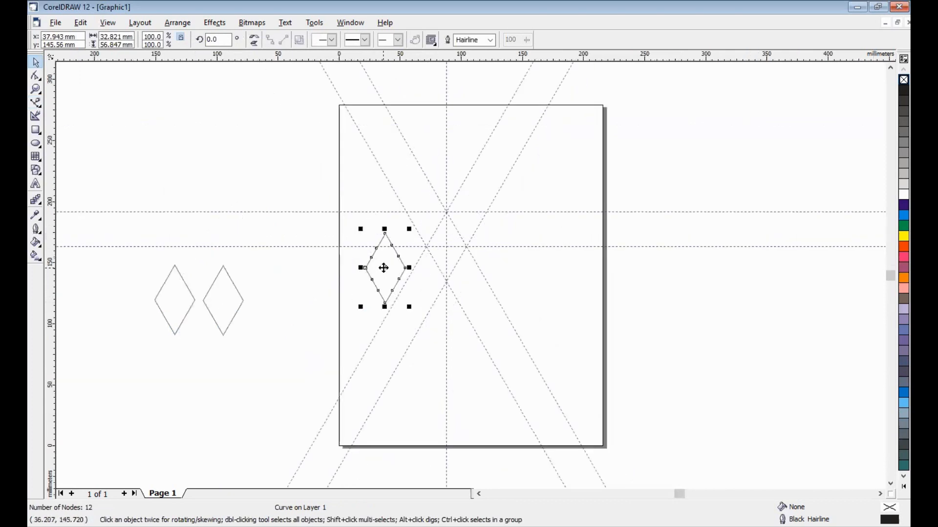
{"action": "left_click_drag", "start_coordinate": [384, 268], "coordinate": [271, 300]}
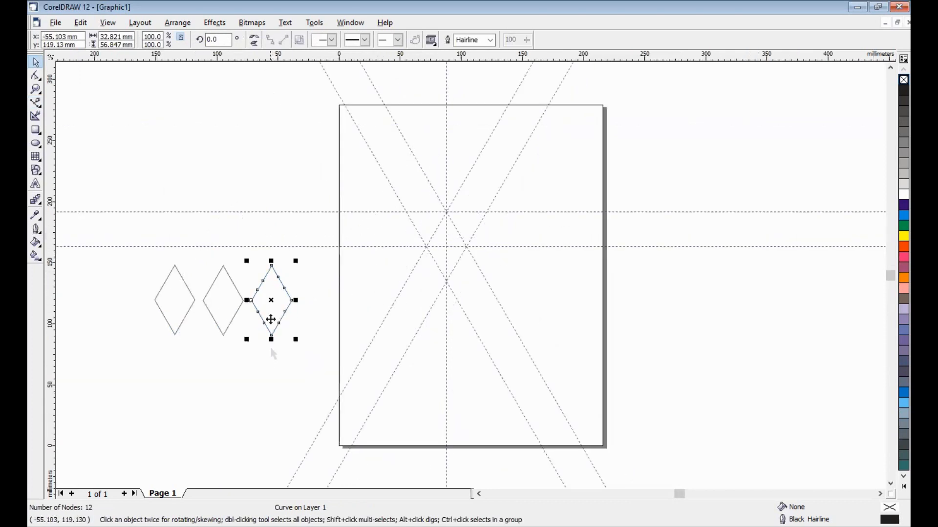
{"action": "left_click", "coordinate": [266, 362]}
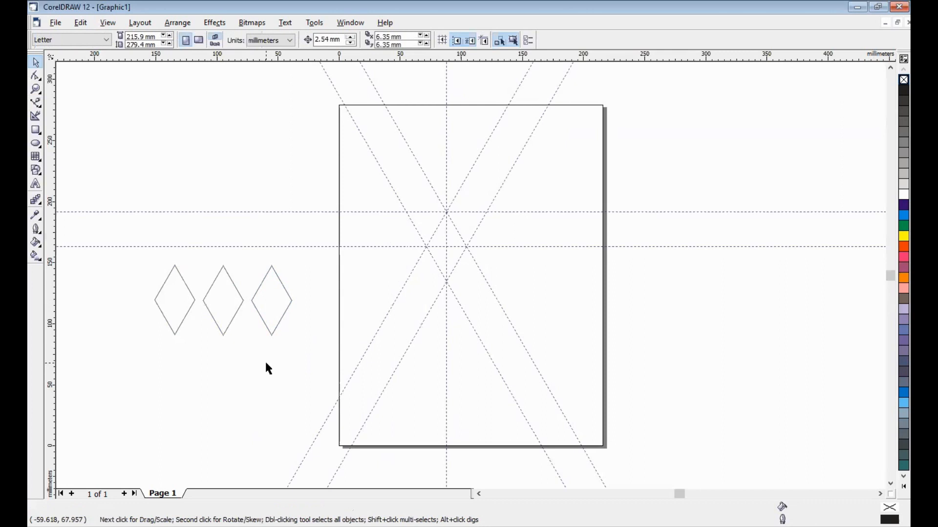
- Convert the four-node rhombus's segments to curves, smooth all its nodes, and move it to about X -158 mm, Y 125 mm
{"action": "key", "text": "z"}
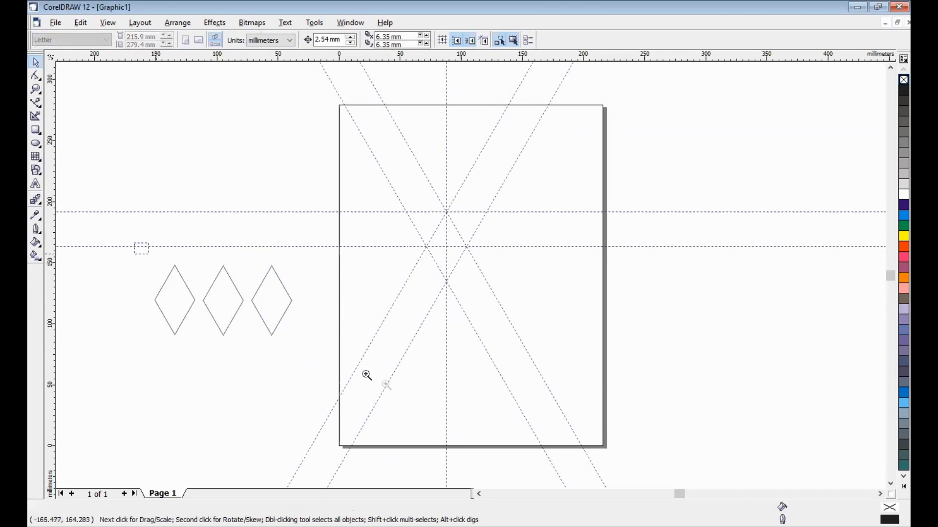
{"action": "left_click_drag", "start_coordinate": [367, 375], "coordinate": [395, 385]}
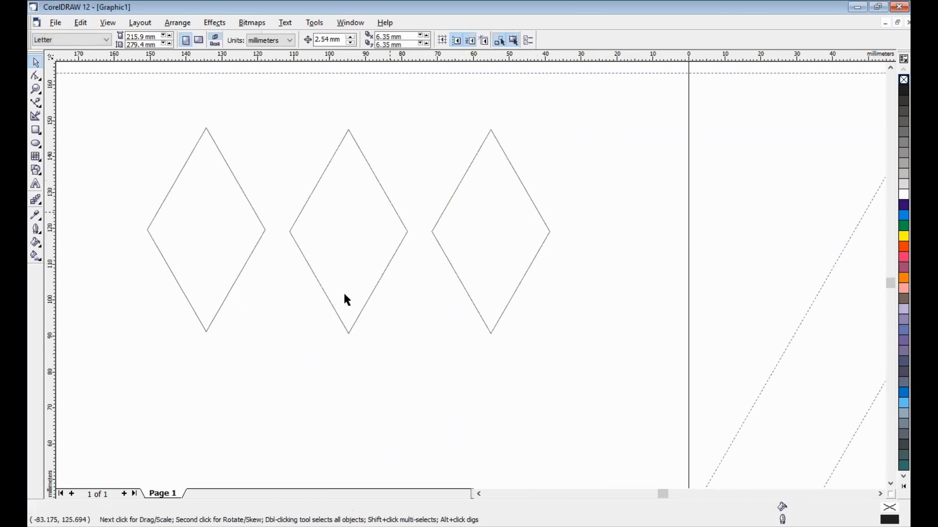
{"action": "left_click", "coordinate": [235, 228]}
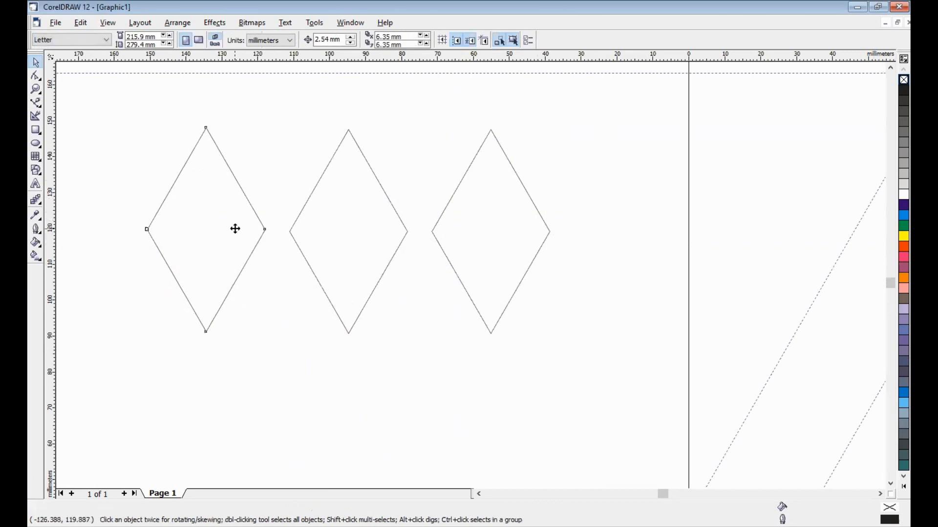
{"action": "left_click", "coordinate": [37, 78]}
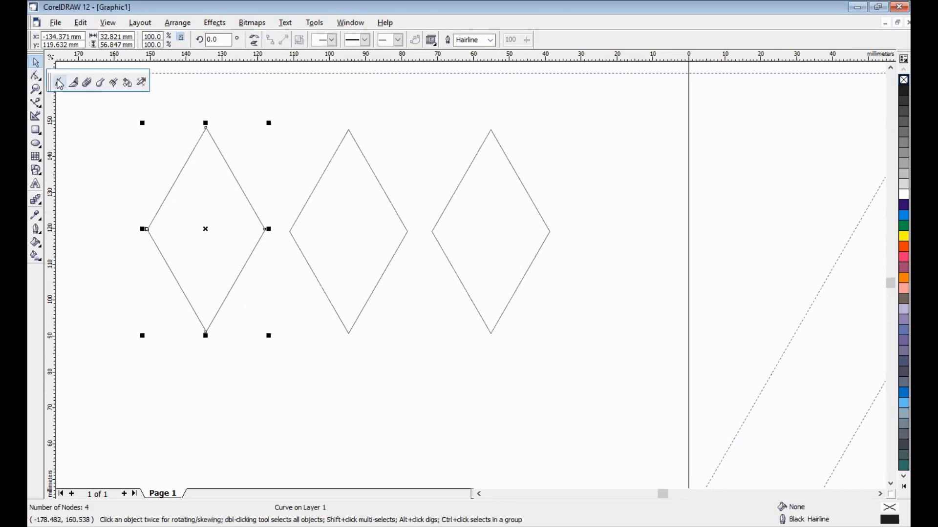
{"action": "left_click", "coordinate": [59, 83]}
{"action": "left_click_drag", "start_coordinate": [114, 102], "coordinate": [235, 273]}
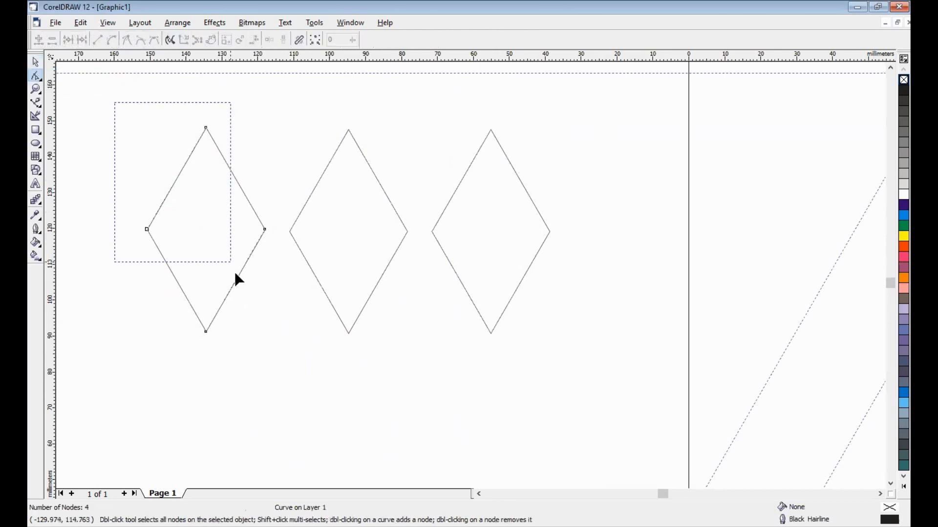
{"action": "left_click_drag", "start_coordinate": [276, 373], "coordinate": [275, 374]}
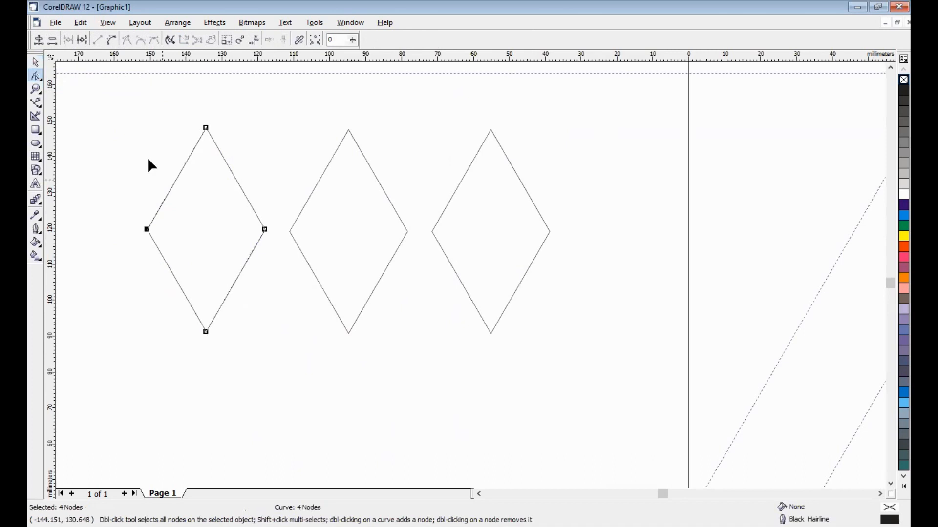
{"action": "left_click", "coordinate": [112, 40]}
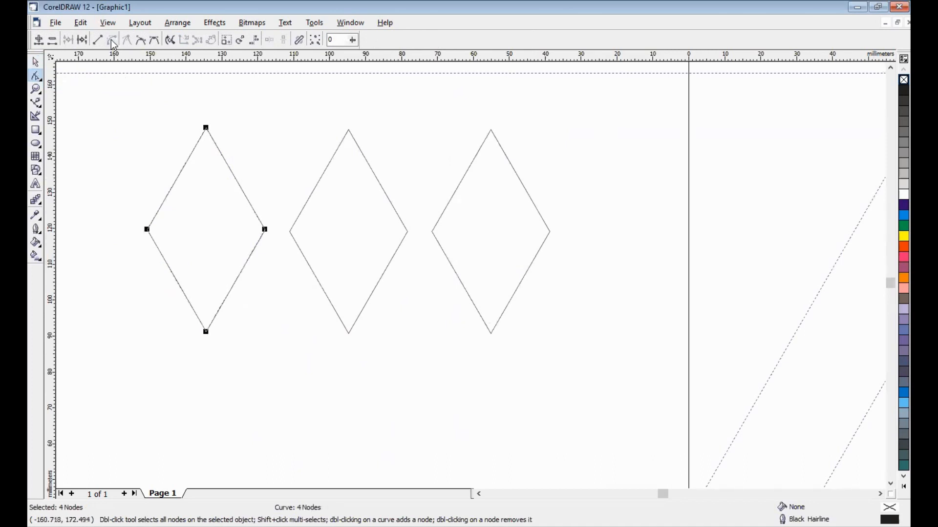
{"action": "left_click", "coordinate": [141, 40]}
{"action": "left_click", "coordinate": [35, 62]}
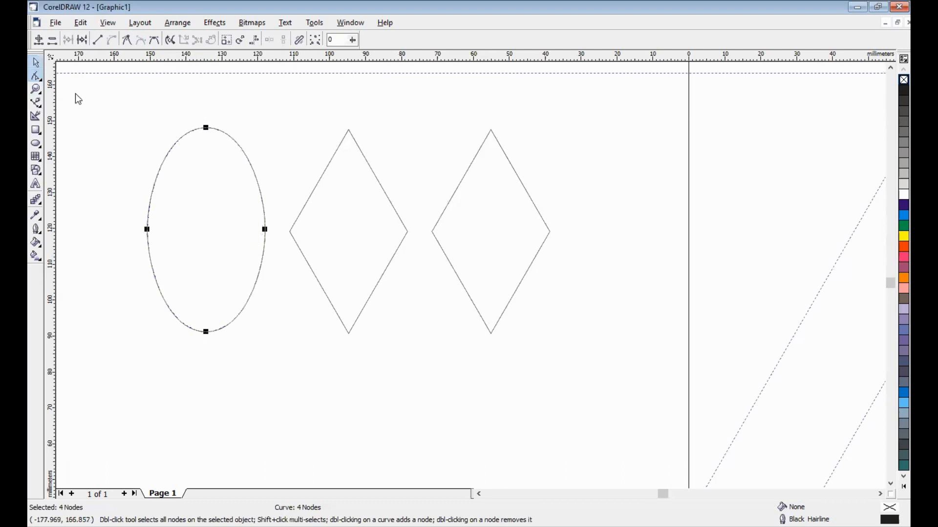
{"action": "left_click_drag", "start_coordinate": [226, 237], "coordinate": [139, 219]}
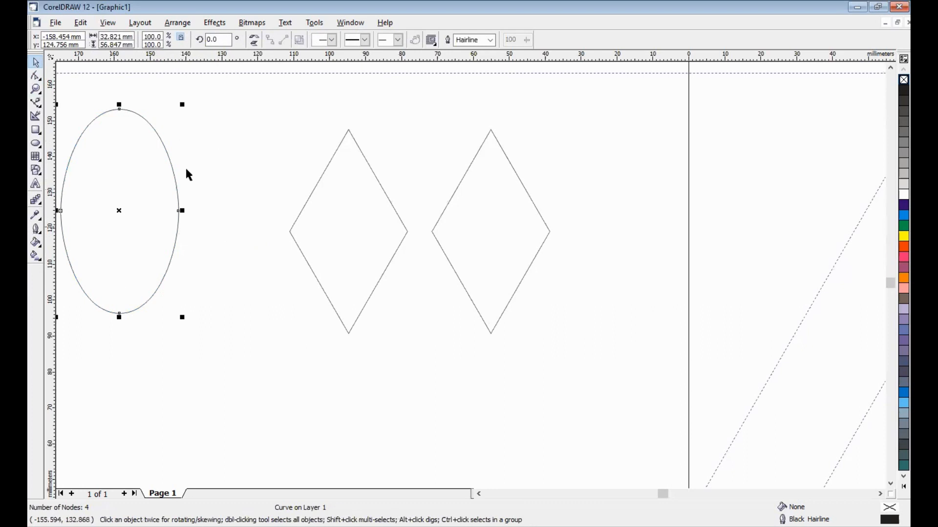
- Convert the eight-node rhombus's segments to smooth-noded curves and move it beside the ellipse, centred at about X -121 mm, Y 125 mm
{"action": "left_click", "coordinate": [308, 216]}
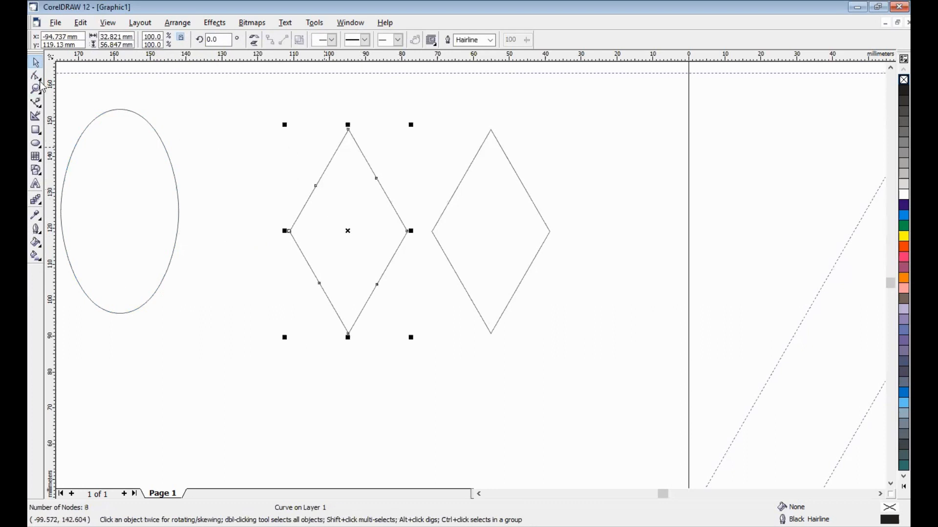
{"action": "key", "text": "F10"}
{"action": "left_click_drag", "start_coordinate": [248, 104], "coordinate": [419, 363]}
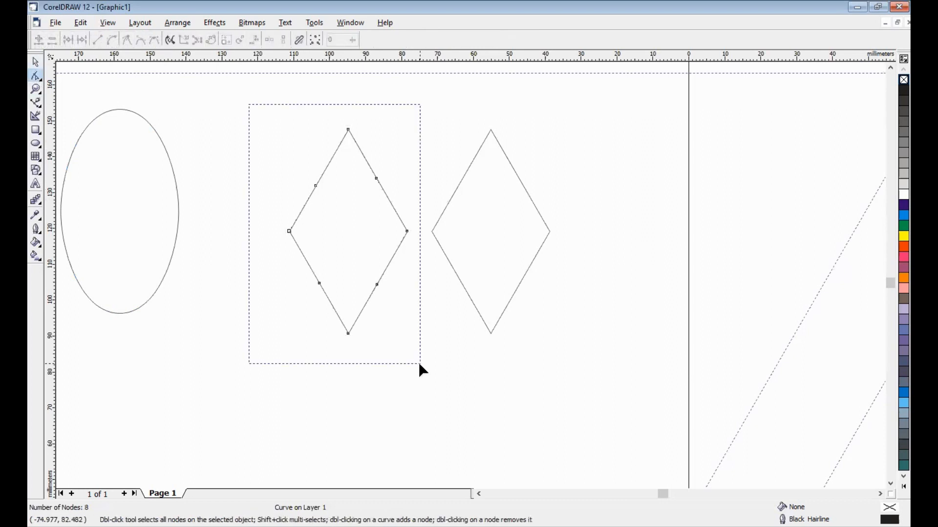
{"action": "left_click", "coordinate": [112, 43]}
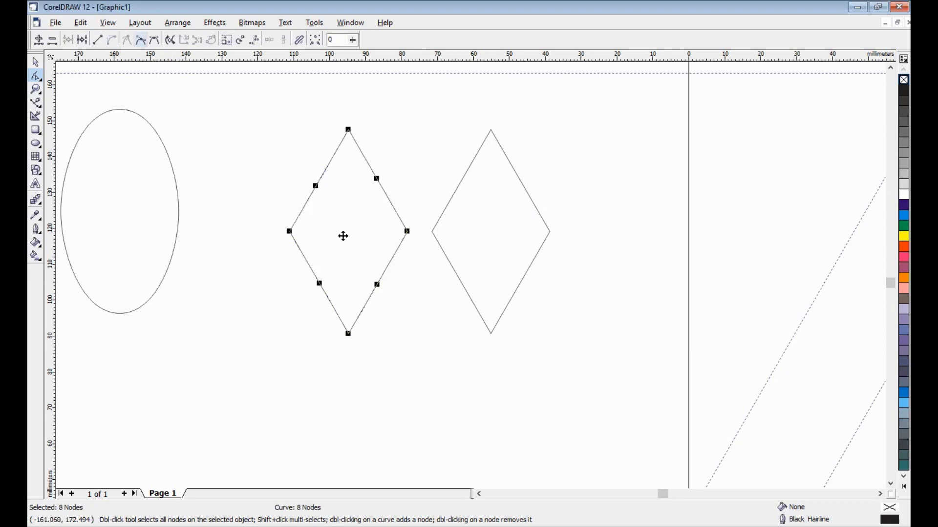
{"action": "key", "text": "space"}
{"action": "left_click_drag", "start_coordinate": [260, 214], "coordinate": [196, 211]}
{"action": "left_click", "coordinate": [288, 185]}
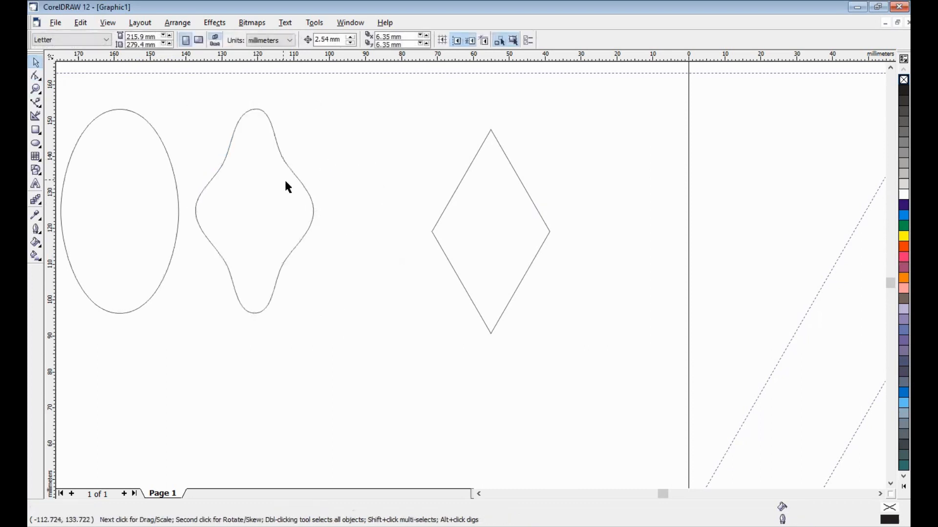
- Convert the twelve-node rhombus's segments to smooth-noded curves and move it beside the eight-node shape, centred at about X -82 mm, Y 126 mm
{"action": "left_click", "coordinate": [484, 211]}
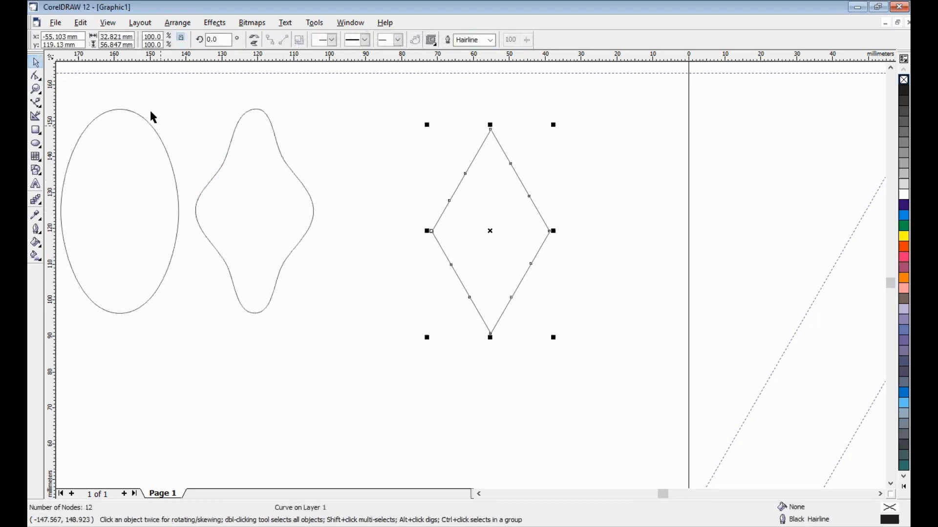
{"action": "left_click", "coordinate": [37, 78]}
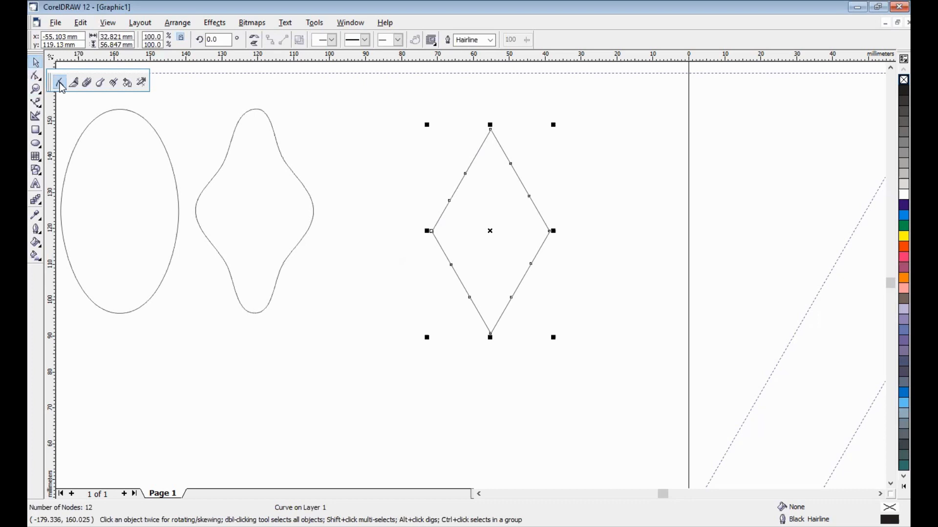
{"action": "key", "text": "F10"}
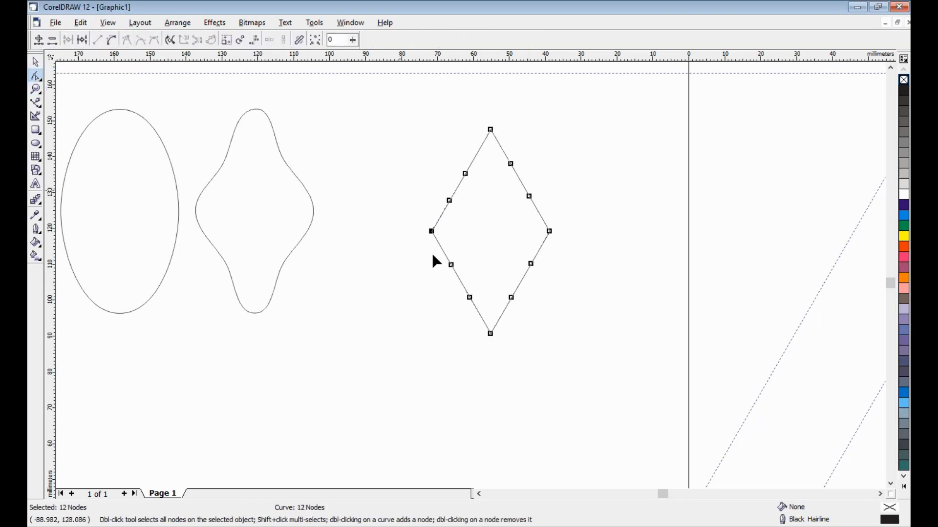
{"action": "left_click", "coordinate": [113, 43]}
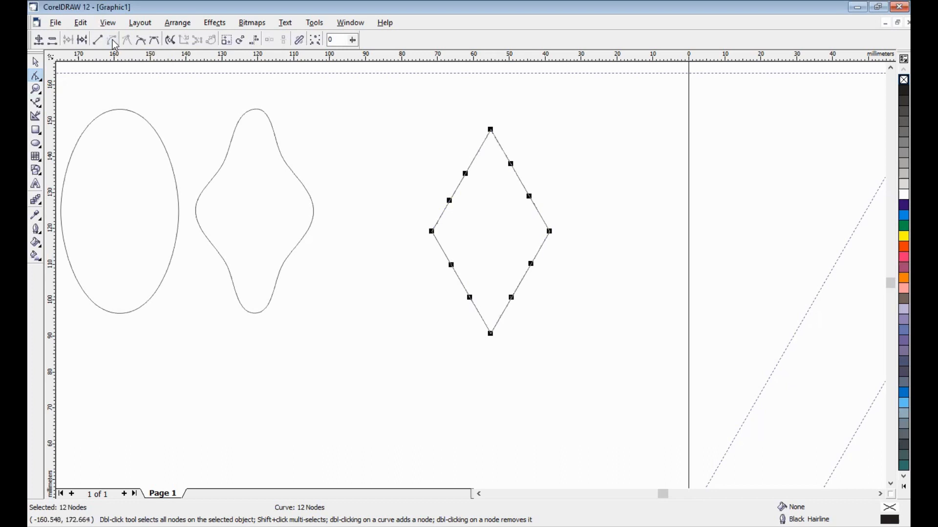
{"action": "left_click", "coordinate": [141, 42]}
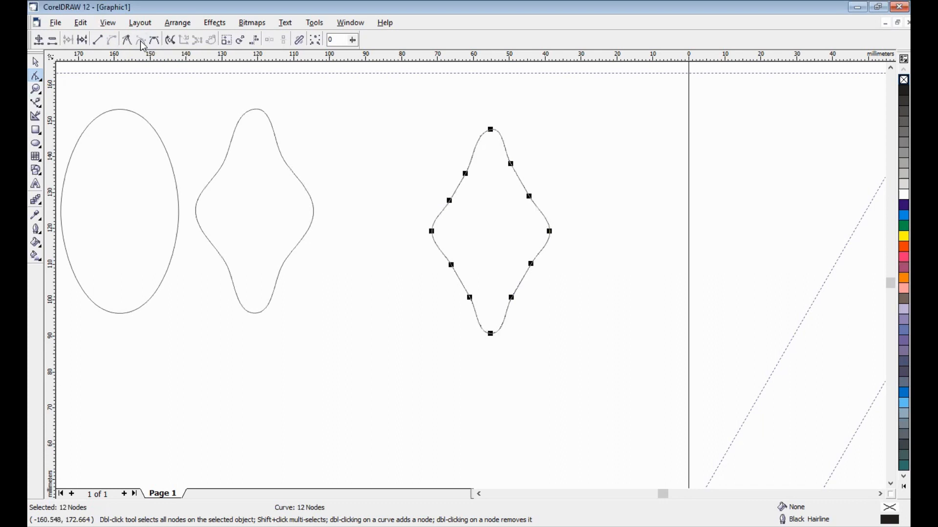
{"action": "left_click", "coordinate": [36, 62]}
{"action": "left_click", "coordinate": [496, 227]}
{"action": "left_click", "coordinate": [510, 237]}
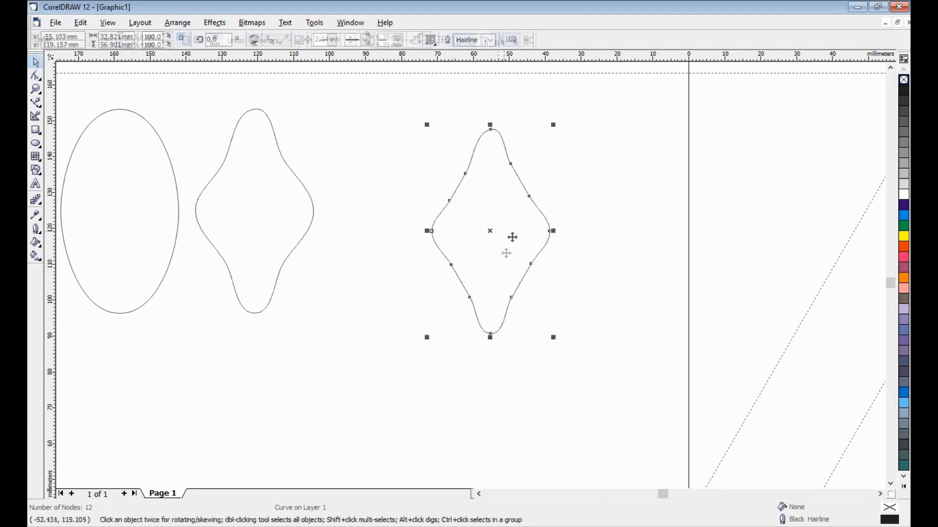
{"action": "left_click_drag", "start_coordinate": [494, 228], "coordinate": [401, 207]}
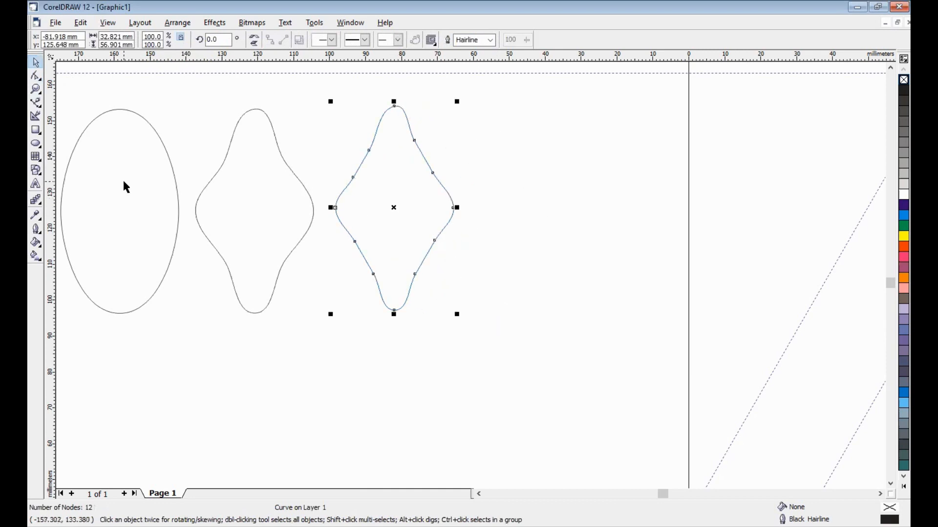
- Examine the three smoothed shapes in turn to compare how their node counts affect the outlines
{"action": "left_click", "coordinate": [122, 179]}
{"action": "left_click", "coordinate": [252, 197]}
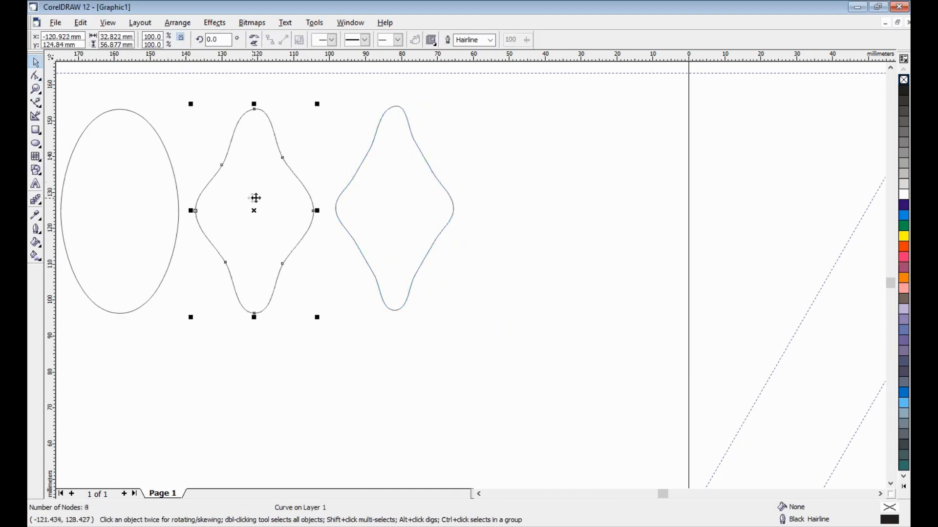
{"action": "left_click", "coordinate": [411, 198]}
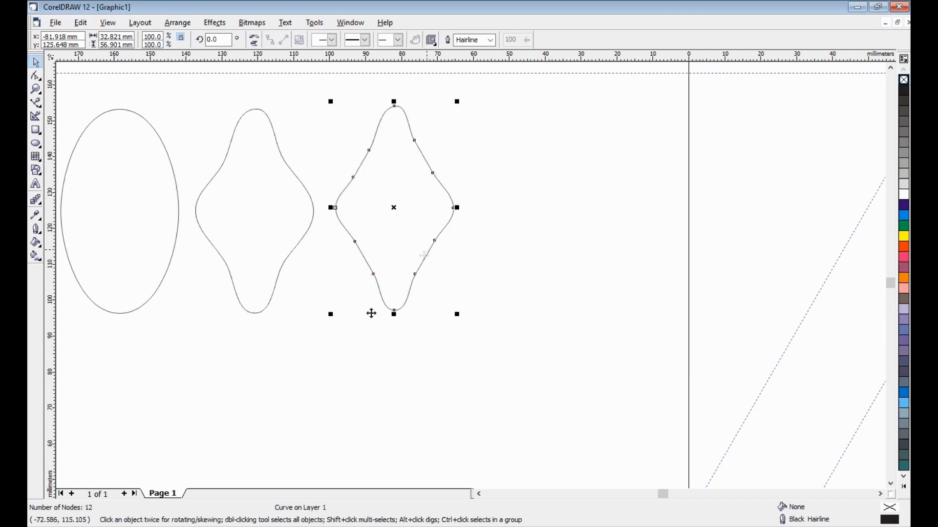
{"action": "left_click", "coordinate": [342, 319]}
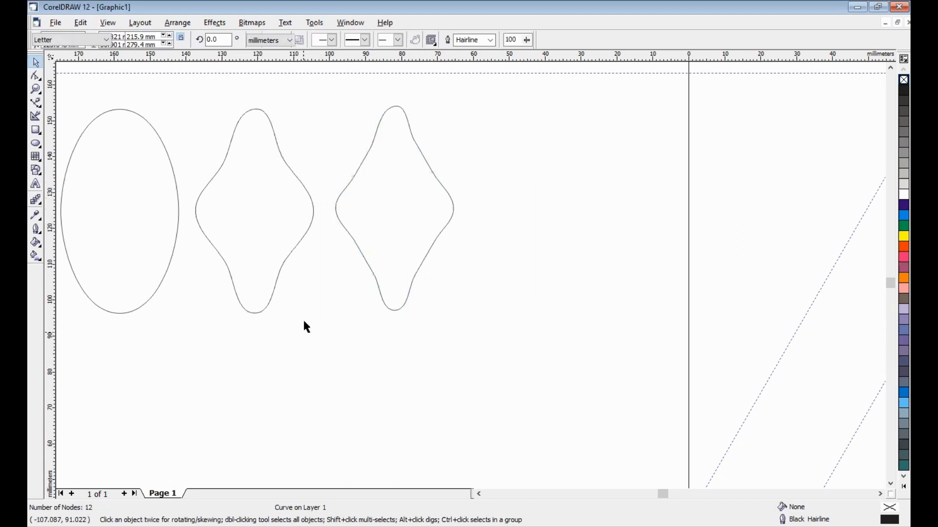
{"action": "left_click", "coordinate": [479, 494]}
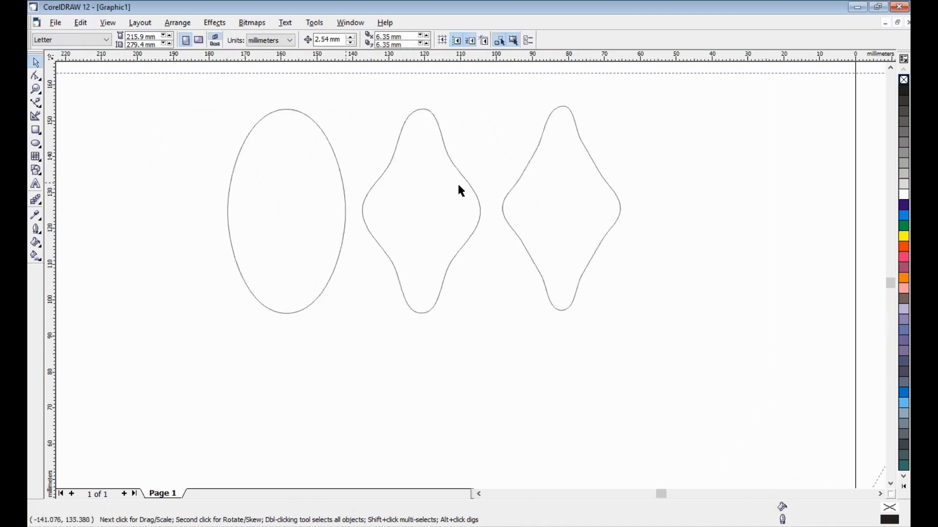
{"action": "left_click", "coordinate": [429, 195]}
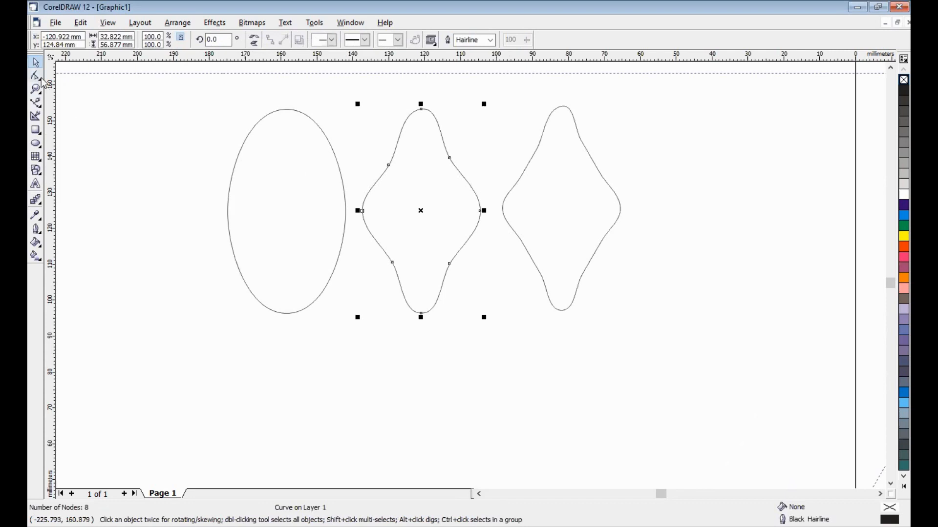
{"action": "key", "text": "F10"}
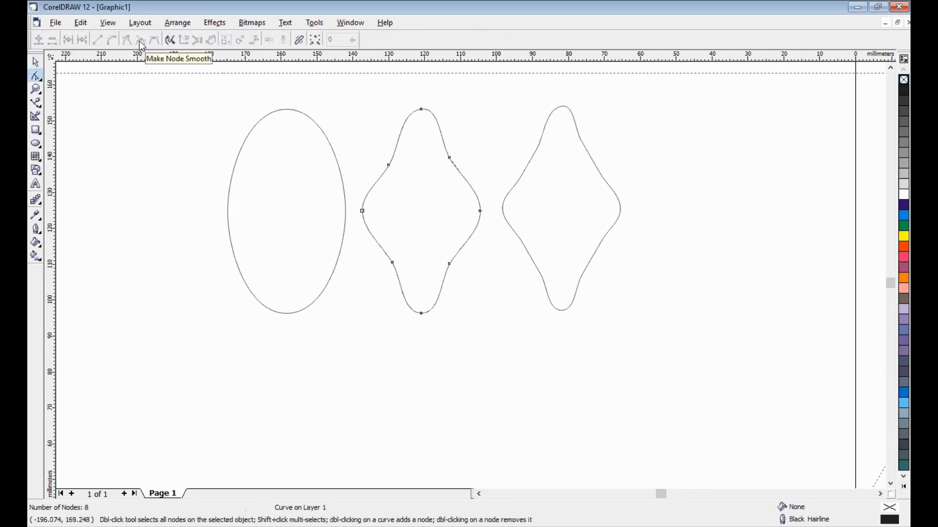
{"action": "key", "text": "space"}
- Duplicate the four-node ellipse and place the copy below and away from the original row, centred at about X -235 mm, Y 75 mm
{"action": "left_click", "coordinate": [268, 213]}
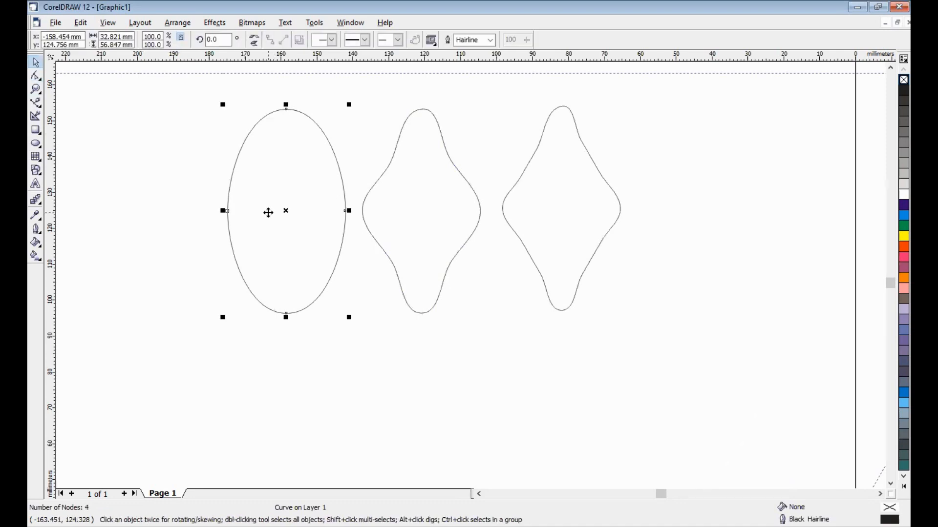
{"action": "left_click_drag", "start_coordinate": [292, 212], "coordinate": [121, 374]}
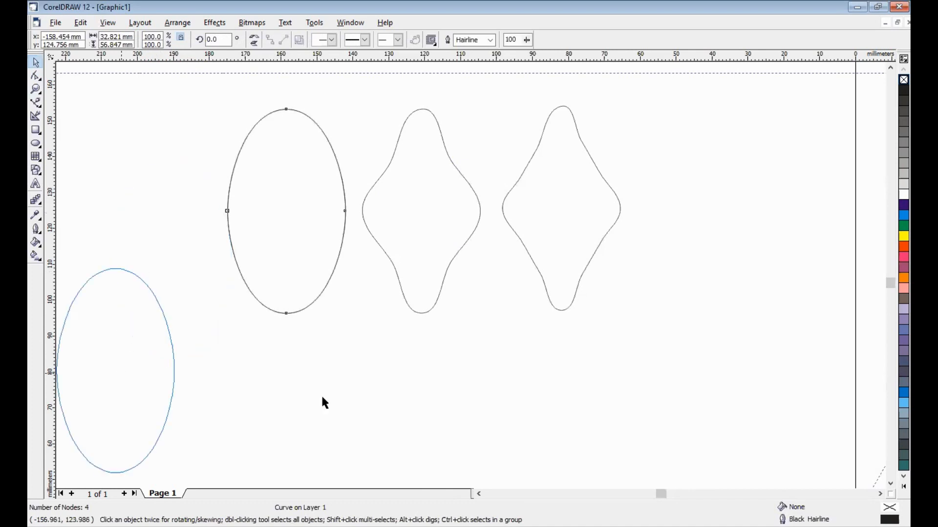
{"action": "double_click", "coordinate": [480, 497]}
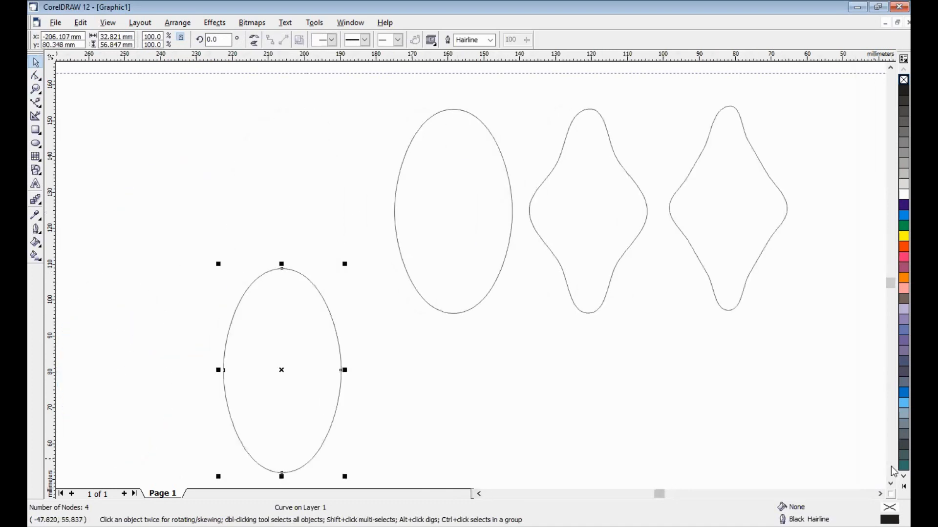
{"action": "double_click", "coordinate": [891, 484]}
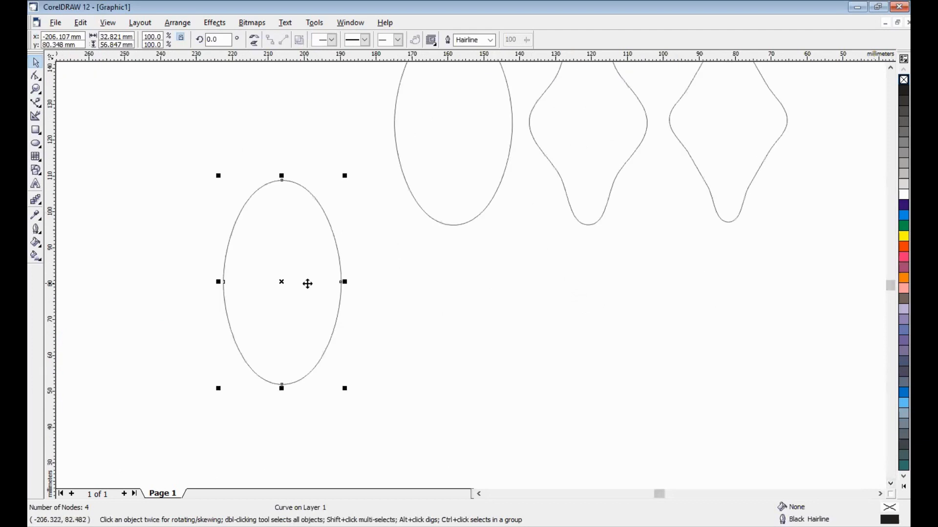
{"action": "left_click_drag", "start_coordinate": [308, 280], "coordinate": [198, 299]}
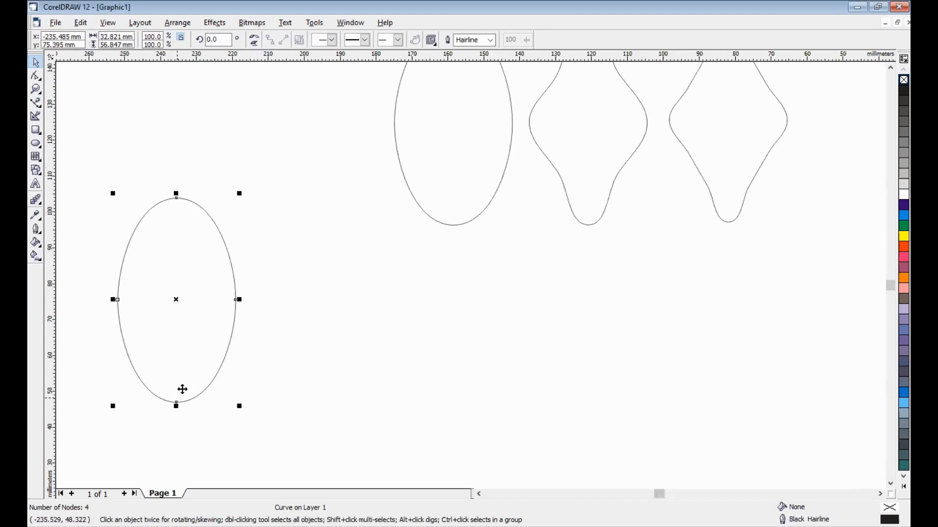
- Draw a rectangle about 28.5 mm wide and 71.9 mm high and place it beside the ellipse copy at about X -192 mm, Y 80 mm
{"action": "left_click", "coordinate": [35, 130]}
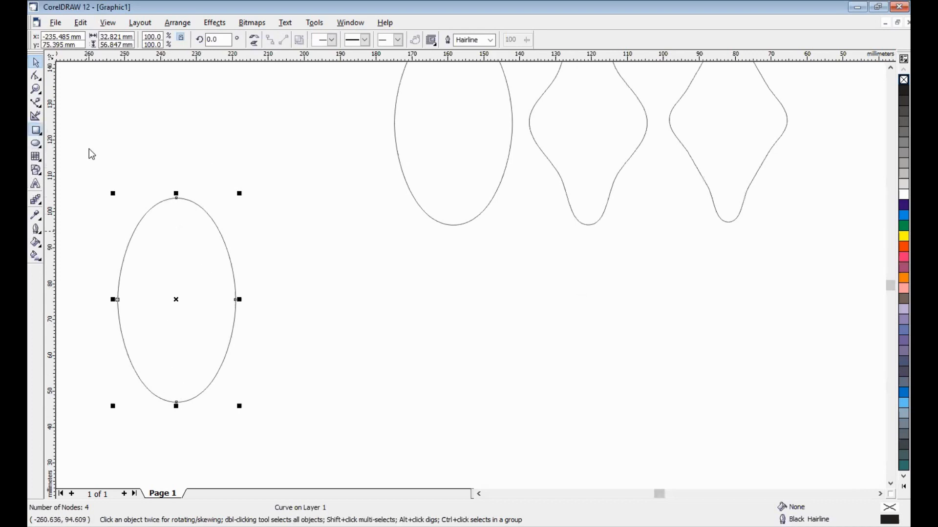
{"action": "left_click_drag", "start_coordinate": [177, 169], "coordinate": [280, 427]}
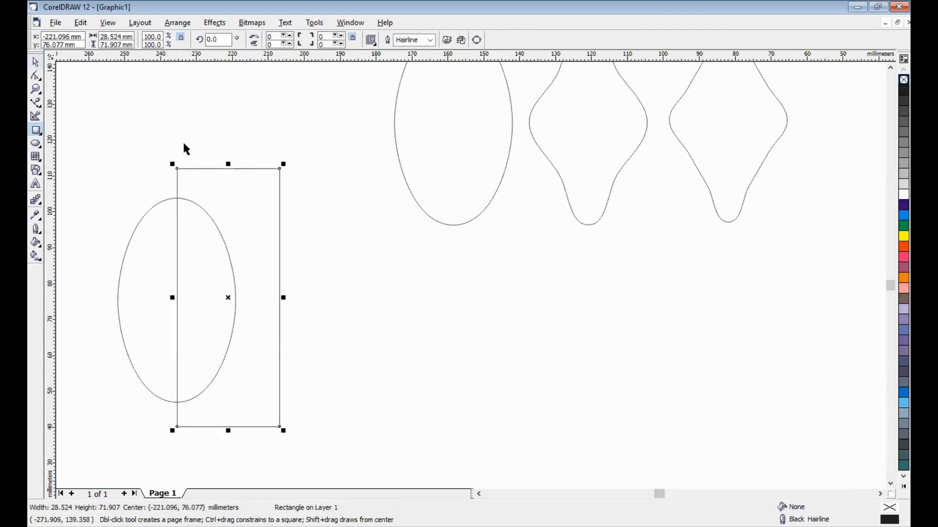
{"action": "left_click", "coordinate": [248, 211]}
{"action": "left_click_drag", "start_coordinate": [240, 215], "coordinate": [256, 204]}
{"action": "mouse_move", "coordinate": [161, 231]}
{"action": "left_mouse_down"}
{"action": "mouse_move", "coordinate": [174, 198]}
{"action": "mouse_move", "coordinate": [197, 323]}
{"action": "mouse_move", "coordinate": [177, 221]}
{"action": "left_mouse_up"}
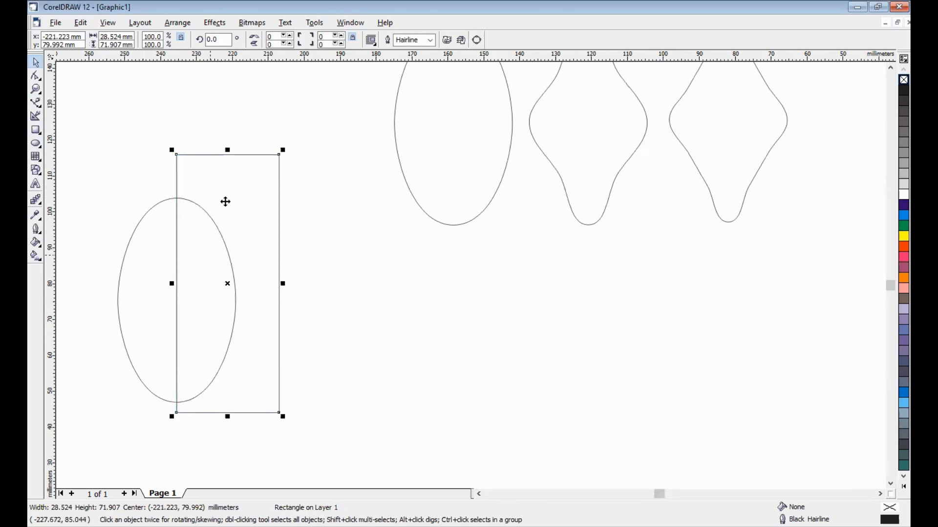
{"action": "left_click_drag", "start_coordinate": [237, 206], "coordinate": [344, 206]}
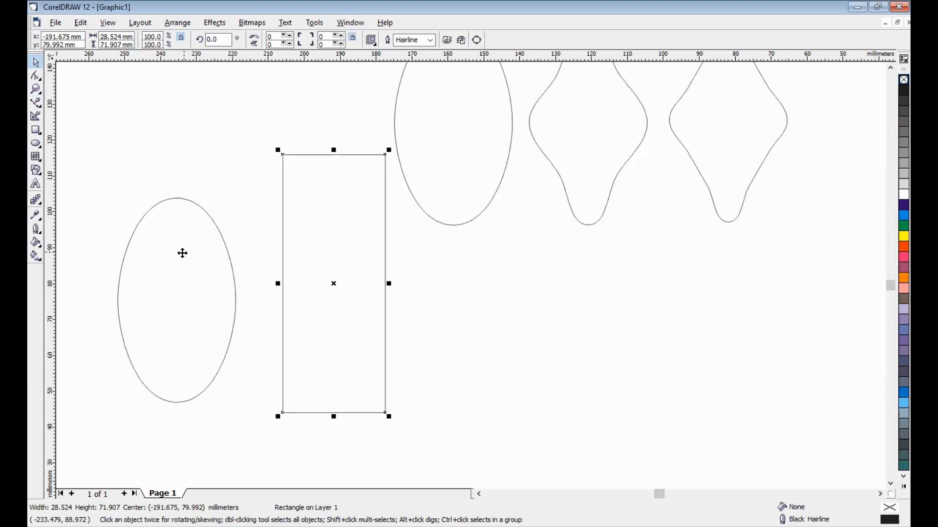
- Break the ellipse copy's curve at its topmost and bottommost nodes
{"action": "left_click", "coordinate": [189, 274]}
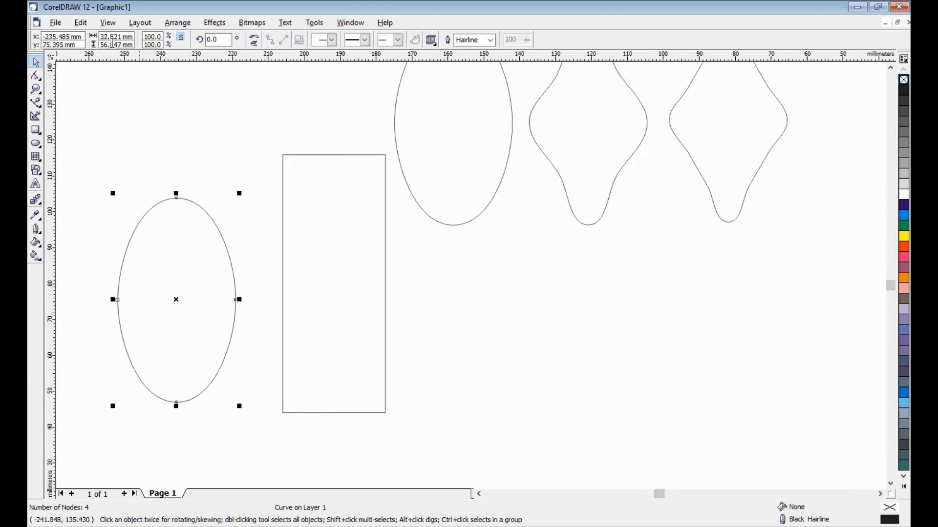
{"action": "key", "text": "F10"}
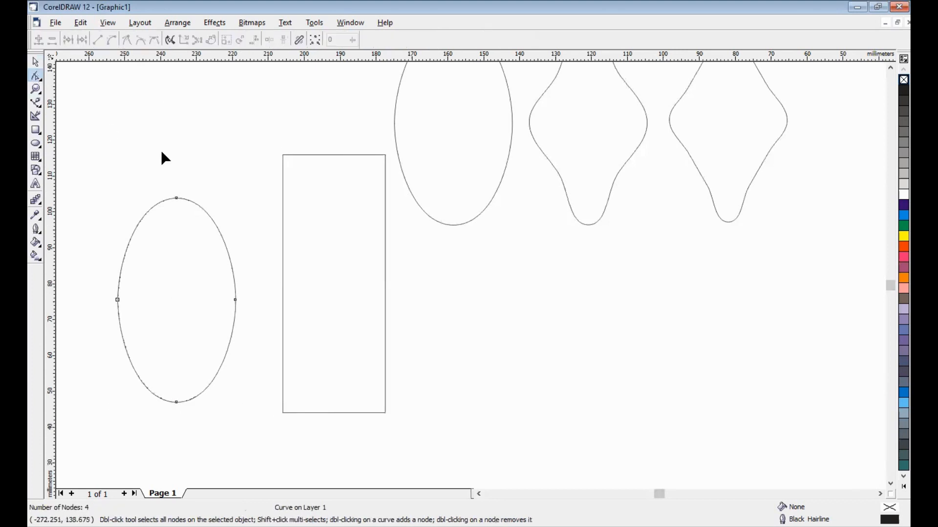
{"action": "left_click_drag", "start_coordinate": [165, 177], "coordinate": [188, 219]}
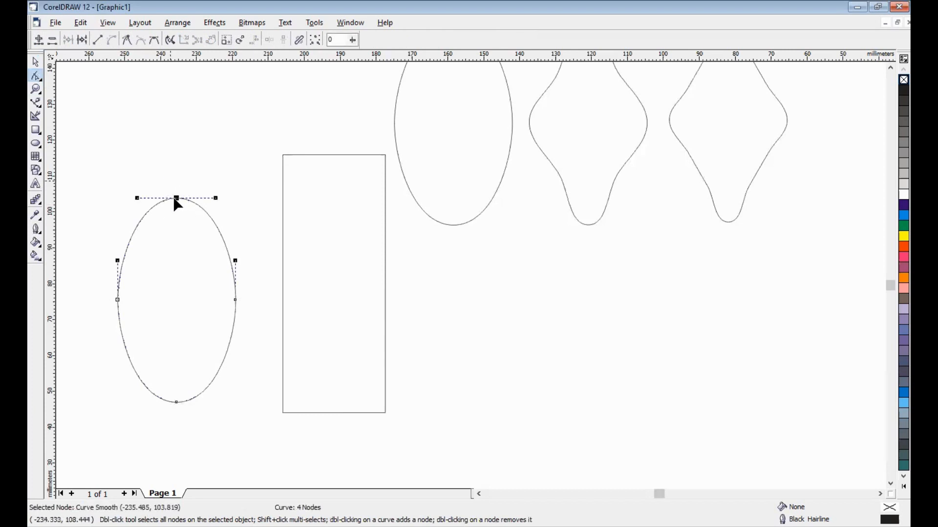
{"action": "left_click", "coordinate": [82, 40]}
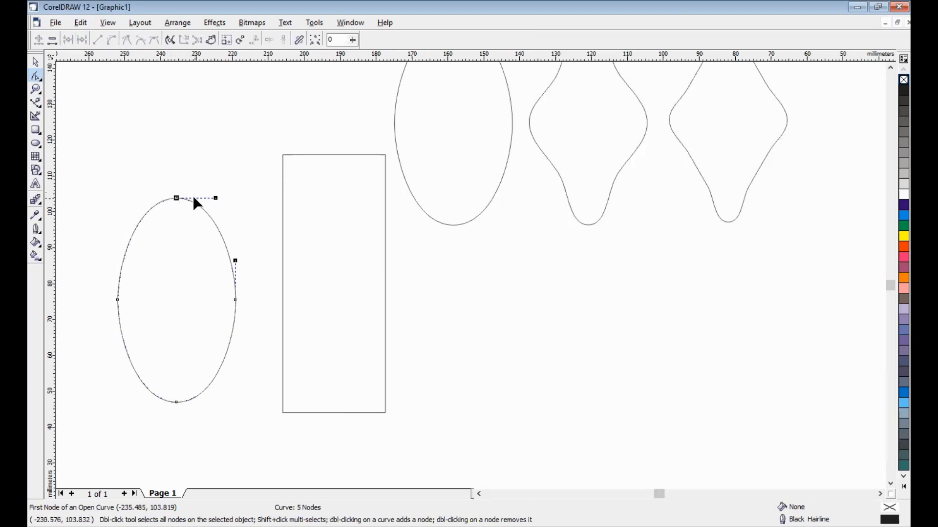
{"action": "left_click_drag", "start_coordinate": [165, 382], "coordinate": [186, 419]}
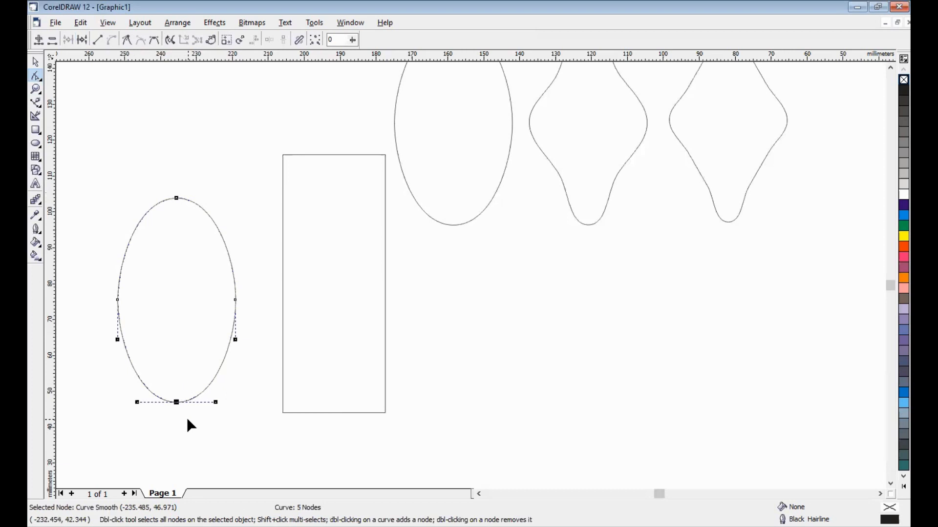
{"action": "left_click", "coordinate": [82, 40]}
{"action": "left_click", "coordinate": [35, 62]}
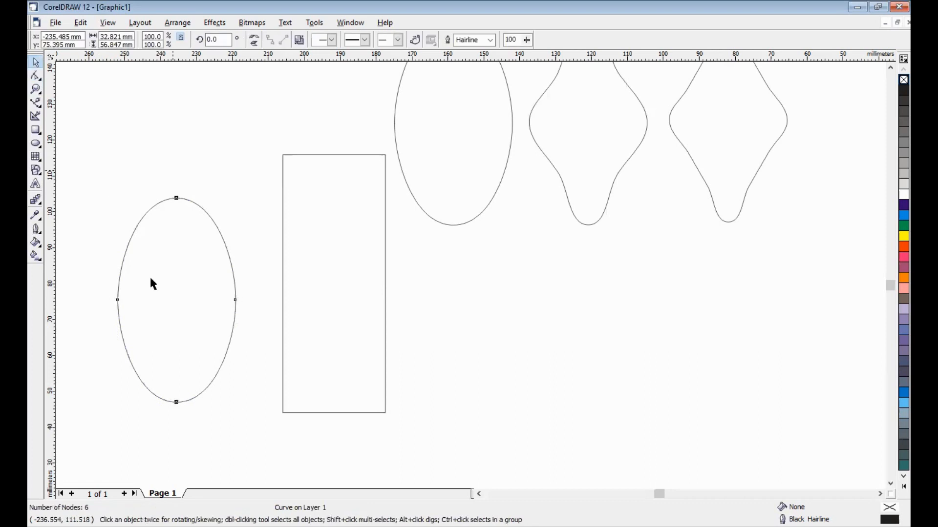
- Break the split ellipse apart and separate its halves, centring the left one at about X -251 mm, Y 79 mm and the right one at about X -225 mm, Y 84 mm
{"action": "left_click", "coordinate": [145, 260]}
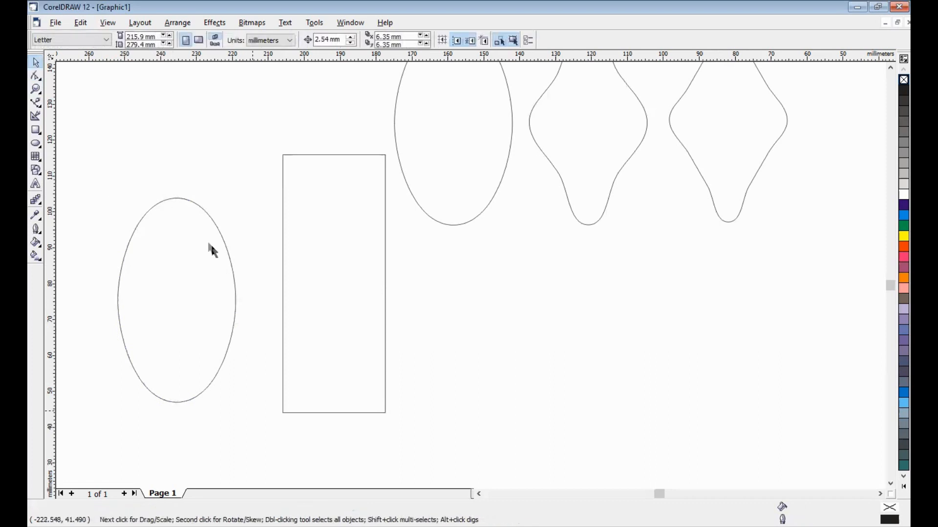
{"action": "left_click", "coordinate": [188, 268]}
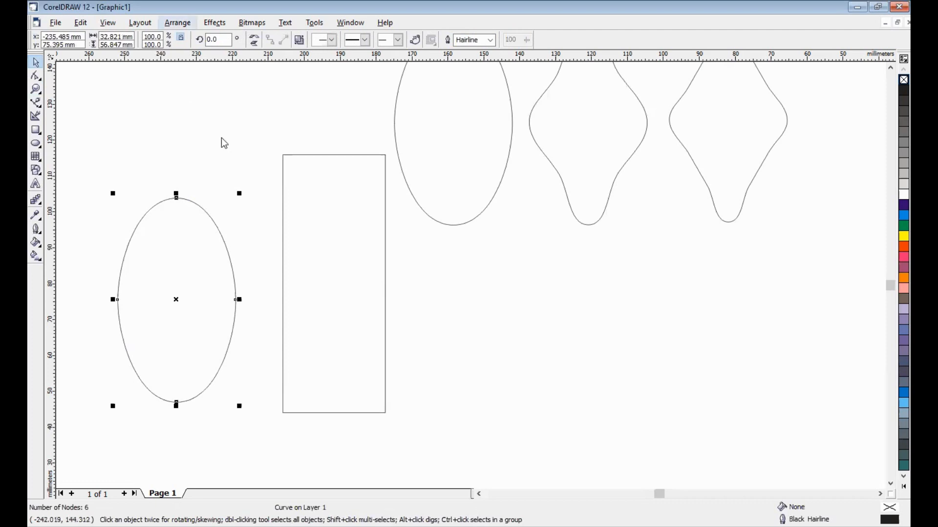
{"action": "left_click_drag", "start_coordinate": [154, 256], "coordinate": [105, 267]}
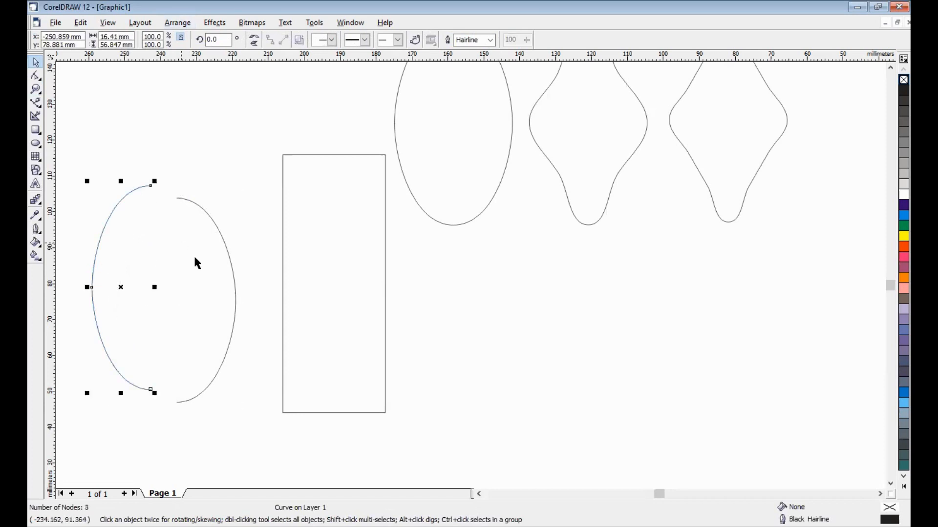
{"action": "left_click", "coordinate": [226, 229]}
{"action": "left_click_drag", "start_coordinate": [217, 259], "coordinate": [227, 228]}
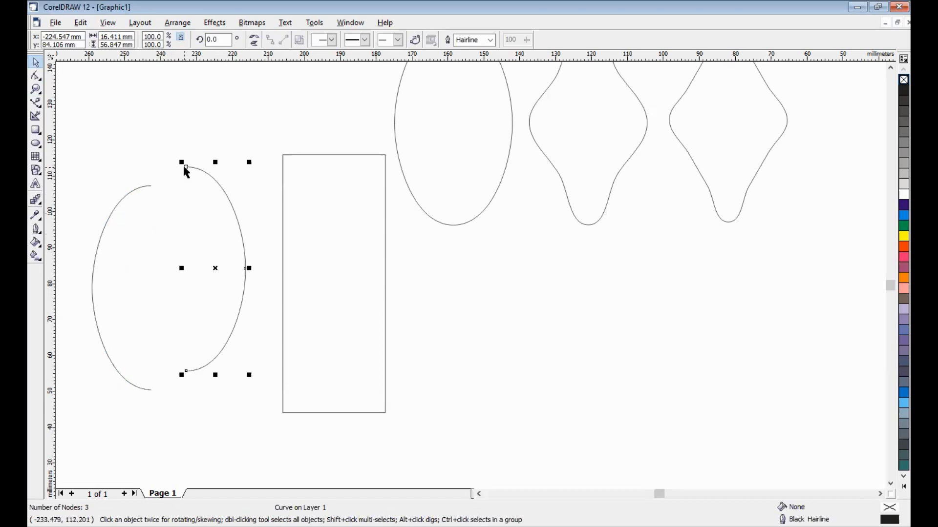
{"action": "mouse_move", "coordinate": [186, 167]}
{"action": "left_mouse_down"}
{"action": "mouse_move", "coordinate": [157, 187]}
{"action": "mouse_move", "coordinate": [186, 167]}
{"action": "left_mouse_up"}
{"action": "left_click", "coordinate": [170, 120]}
- Duplicate both halves into the free space beside them and fit the copies end to end as an ellipse centred at about X -298 mm, Y 73 mm
{"action": "left_click_drag", "start_coordinate": [75, 147], "coordinate": [270, 407]}
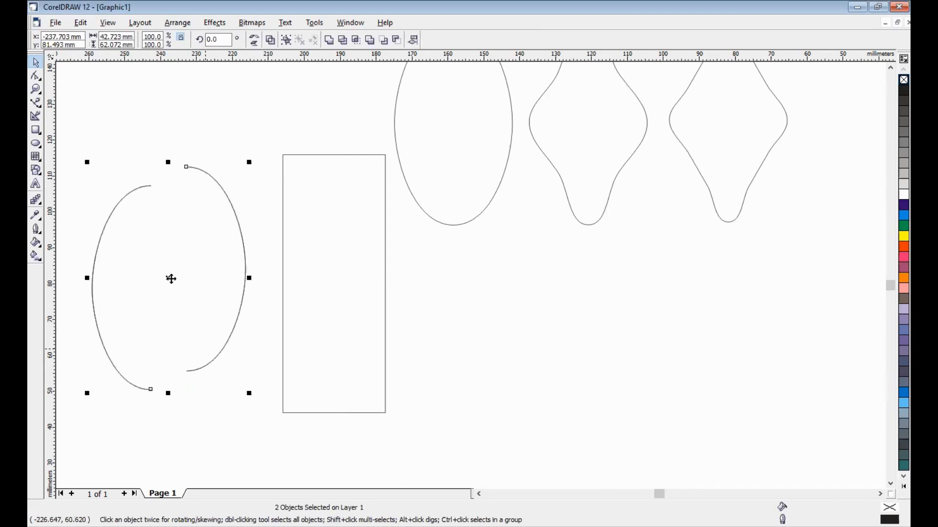
{"action": "left_click_drag", "start_coordinate": [142, 320], "coordinate": [209, 323]}
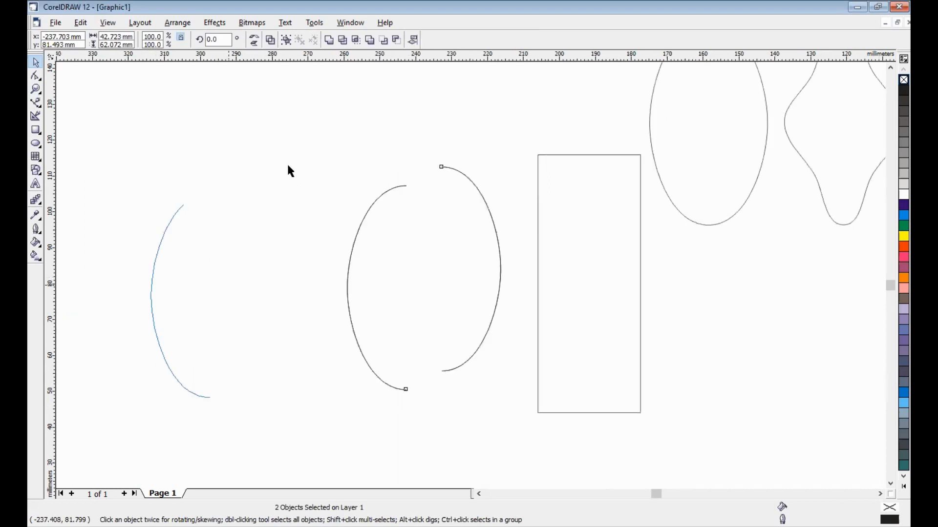
{"action": "left_click", "coordinate": [253, 189]}
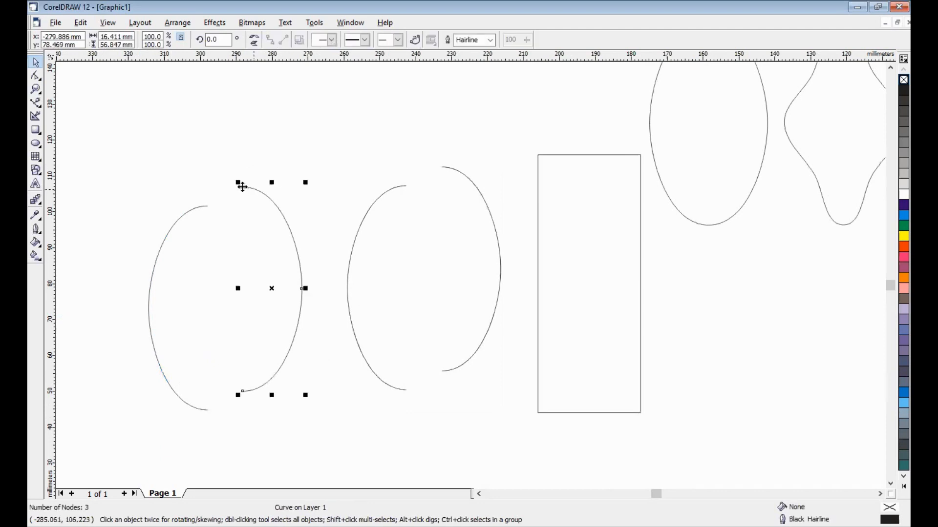
{"action": "left_click_drag", "start_coordinate": [231, 204], "coordinate": [190, 261]}
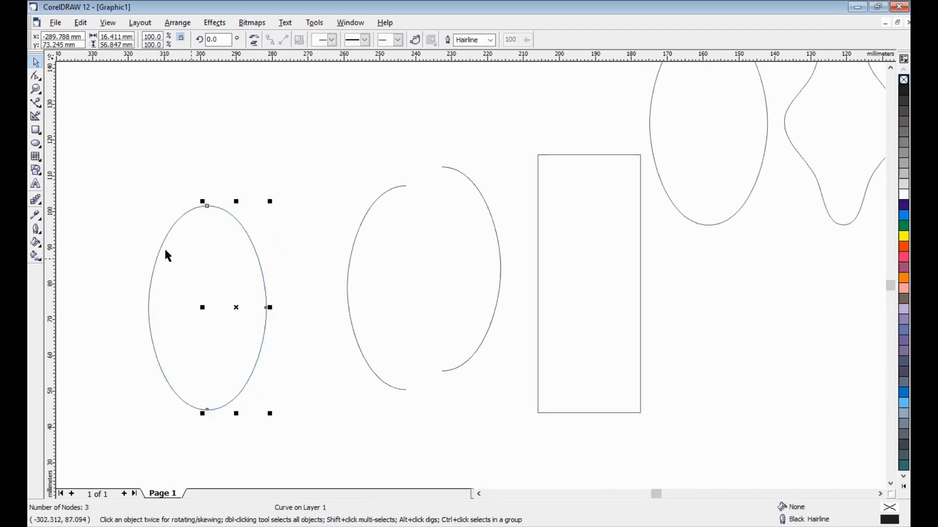
{"action": "left_click", "coordinate": [170, 231]}
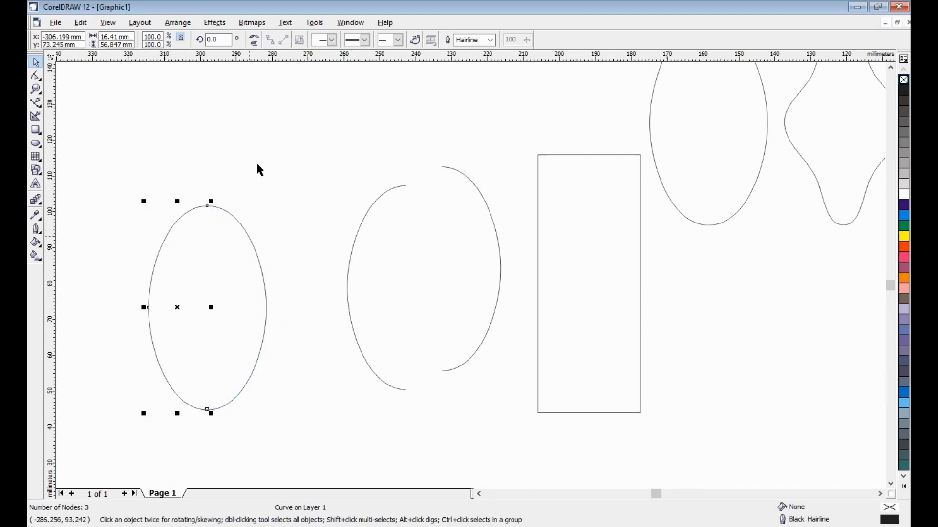
- Combine the two copied halves that meet end to end into a single curve object
{"action": "left_click", "coordinate": [200, 169]}
{"action": "left_click_drag", "start_coordinate": [241, 341], "coordinate": [287, 438]}
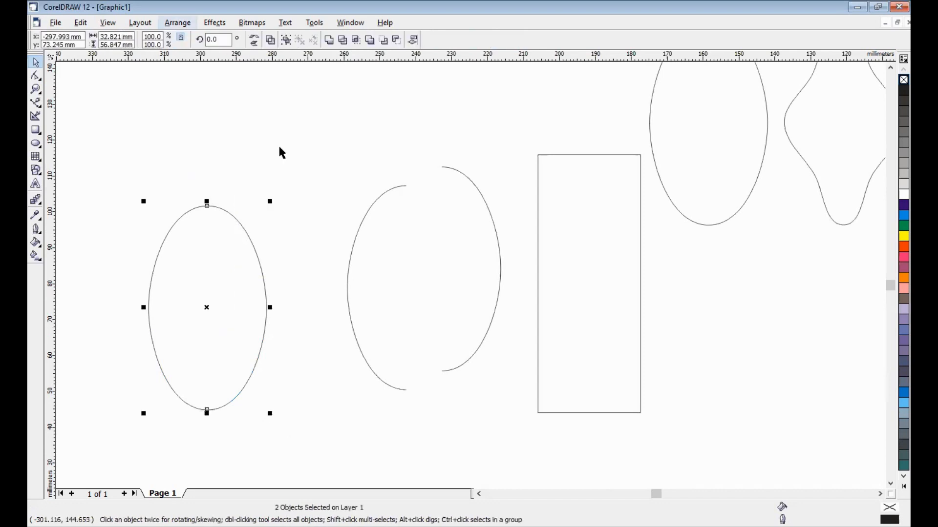
{"action": "key", "text": "alt+a"}
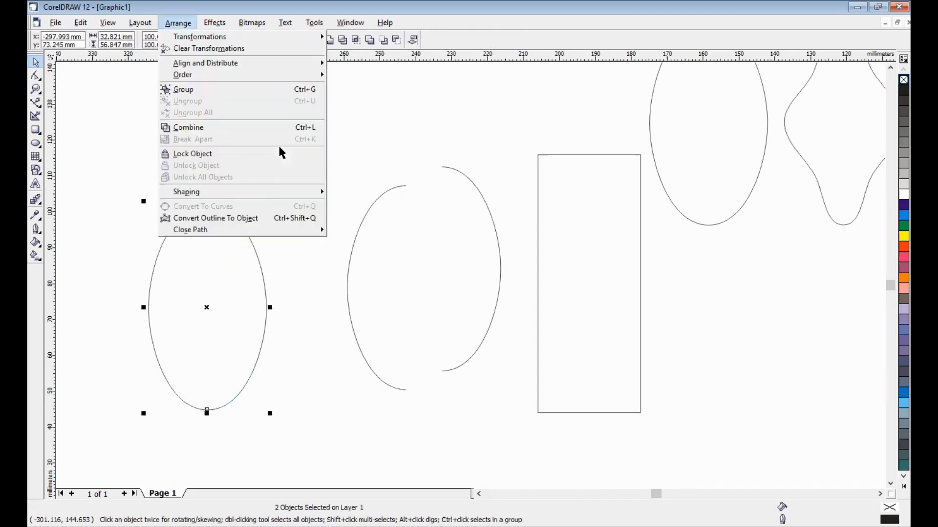
{"action": "left_click", "coordinate": [216, 125]}
- Join the coincident end nodes at the top and at the bottom of the combined ellipse to close its outline
{"action": "left_click", "coordinate": [35, 76]}
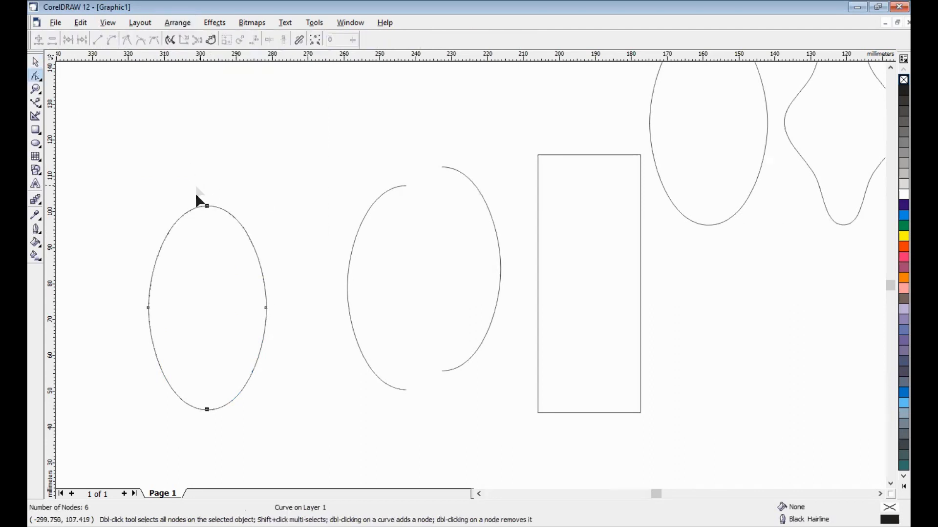
{"action": "left_click_drag", "start_coordinate": [199, 188], "coordinate": [222, 236]}
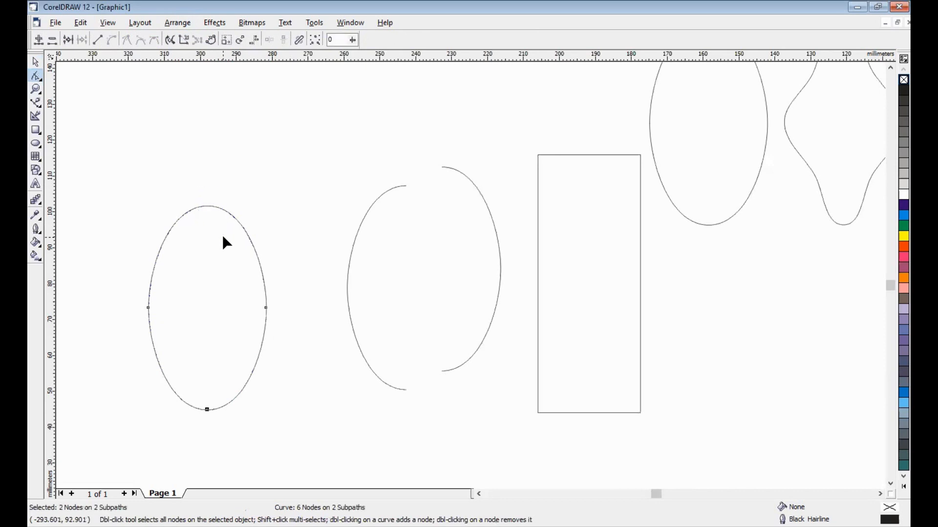
{"action": "left_click", "coordinate": [71, 39]}
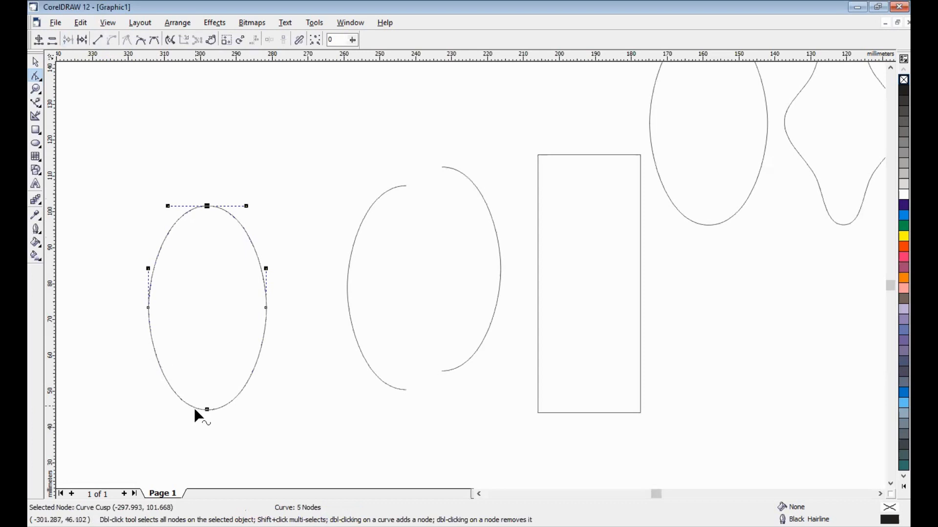
{"action": "left_click_drag", "start_coordinate": [198, 389], "coordinate": [221, 433]}
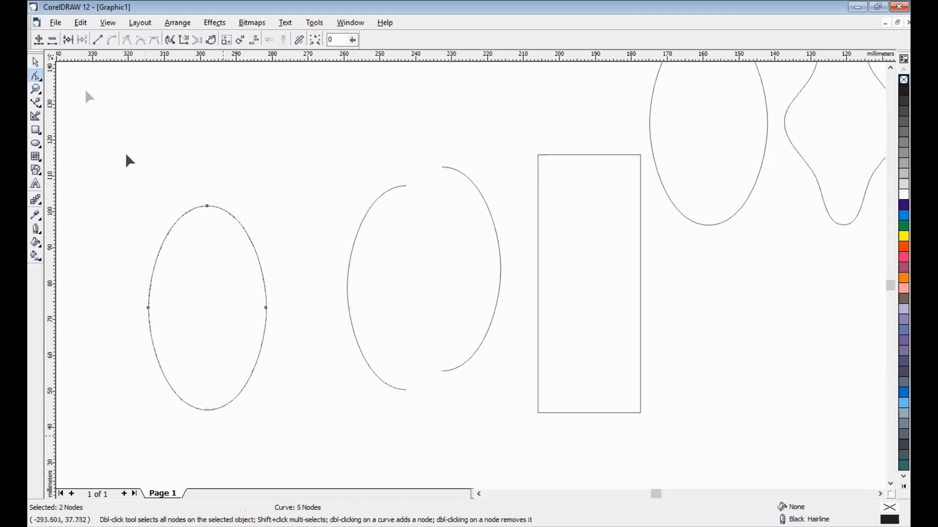
{"action": "left_click", "coordinate": [68, 39]}
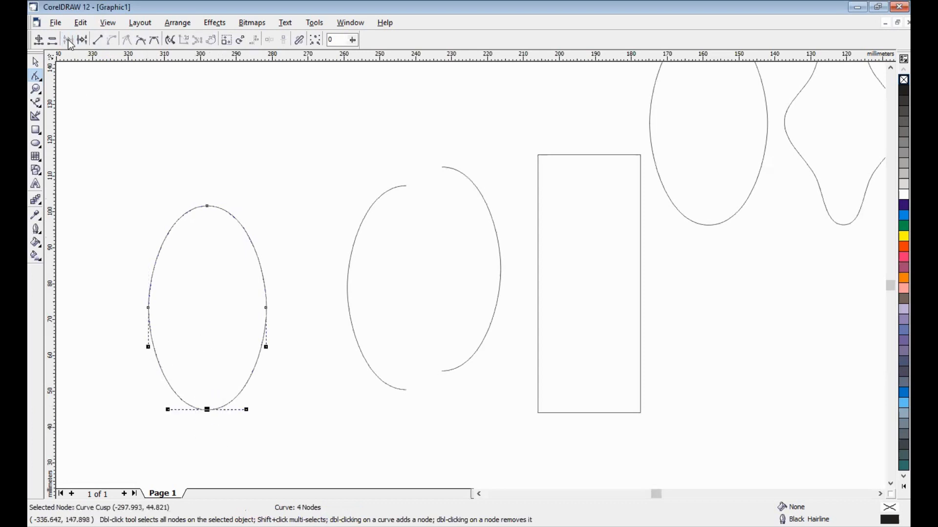
{"action": "left_click", "coordinate": [35, 62]}
- Fill the closed ellipse with Cyan and move it up to about X -293 mm, Y 92 mm
{"action": "left_click", "coordinate": [227, 156]}
{"action": "left_click", "coordinate": [229, 260]}
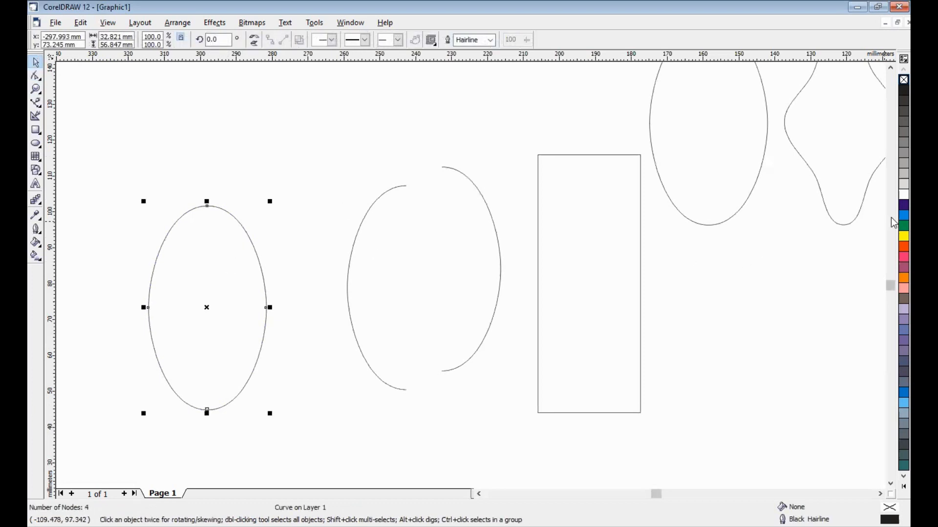
{"action": "left_click", "coordinate": [903, 215]}
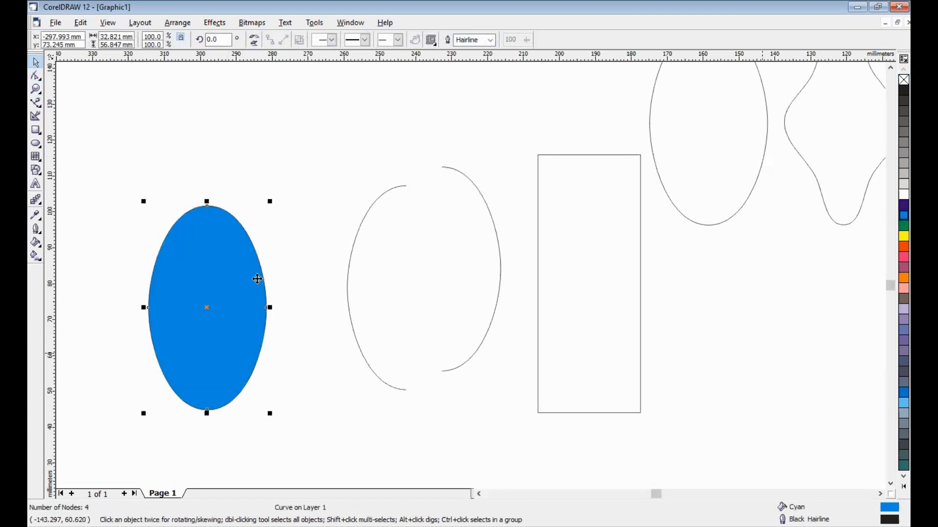
{"action": "left_click_drag", "start_coordinate": [266, 206], "coordinate": [285, 138]}
{"action": "left_click", "coordinate": [364, 147]}
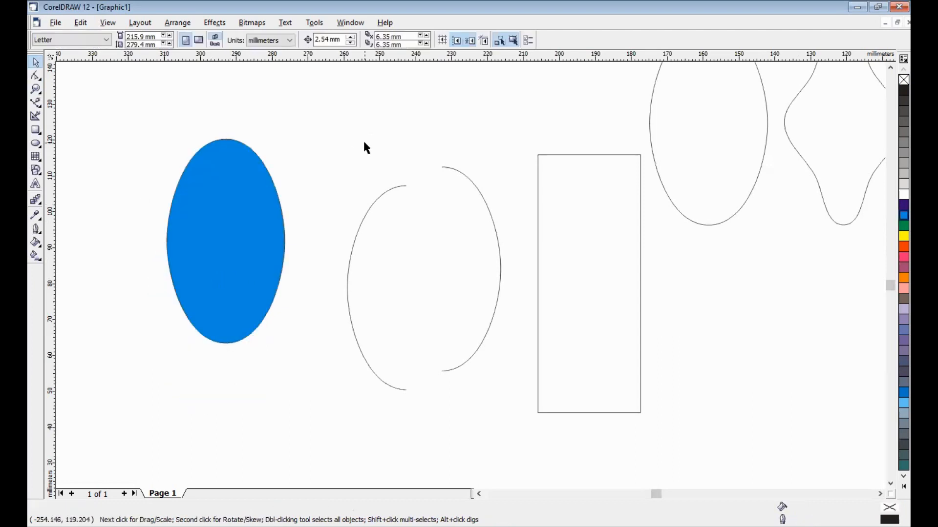
- Move the tall rectangle up beside the four-node ellipse, centred at about X -194 mm, Y 116 mm
{"action": "key", "text": "F4"}
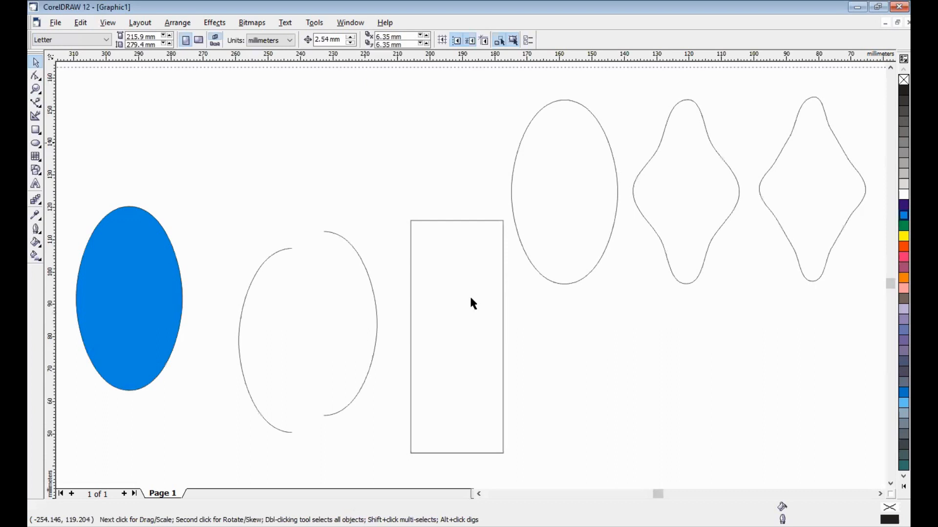
{"action": "left_click_drag", "start_coordinate": [470, 304], "coordinate": [459, 189]}
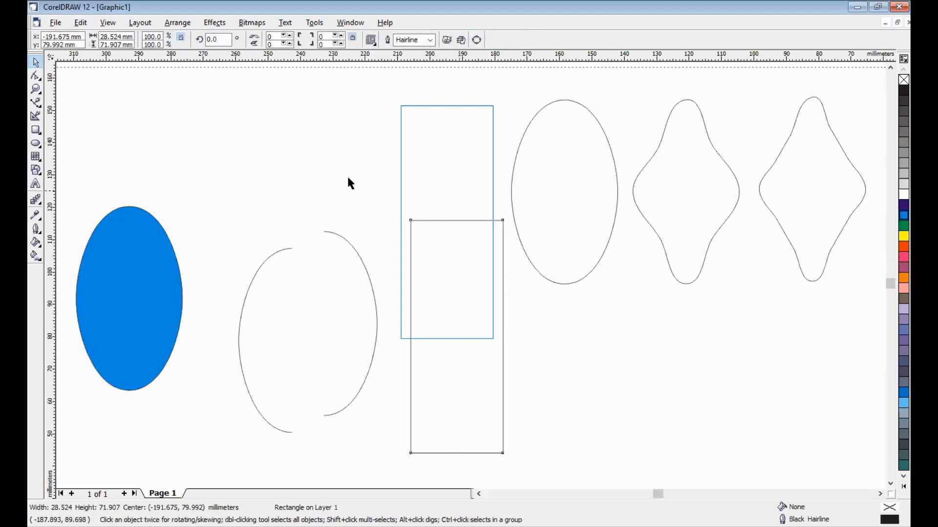
{"action": "left_click", "coordinate": [386, 193]}
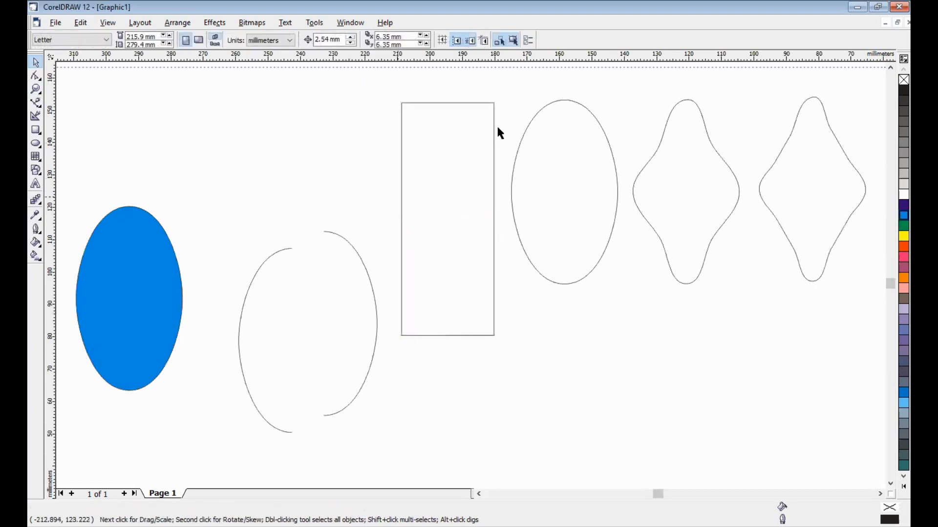